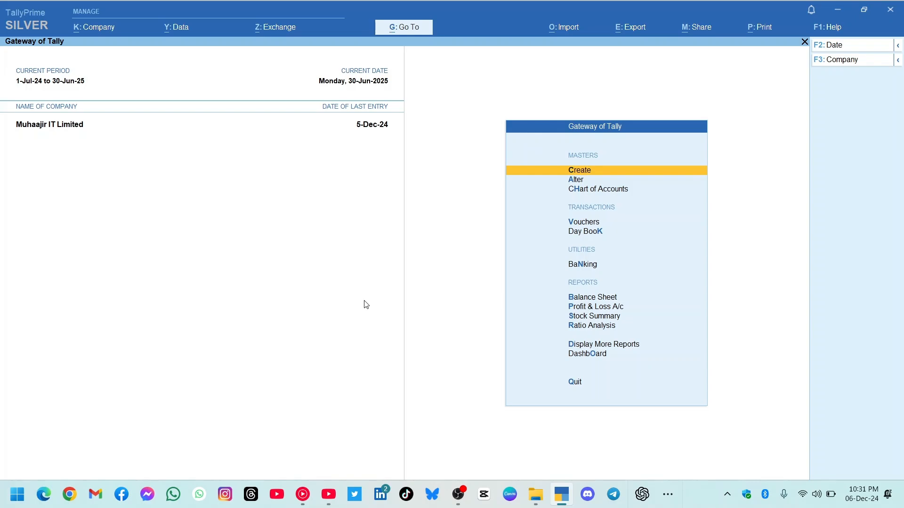
# Start a new ledger named Abc Ltd under the Sundry Debtors group.
pyautogui.press('Down')
pyautogui.press('Up')
pyautogui.press('Return')
pyautogui.press('Down')
pyautogui.press('Return')
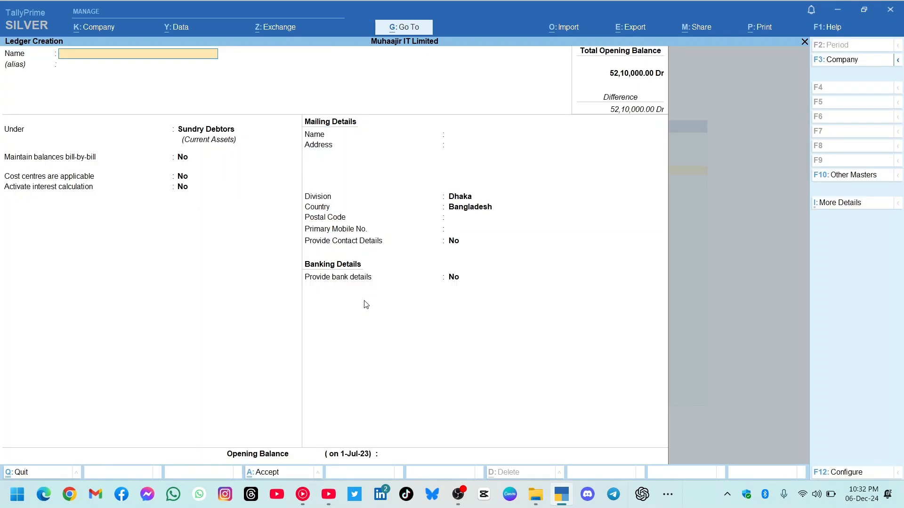
pyautogui.write('Abc Ltd')
pyautogui.press('Return')
pyautogui.write('Sun')
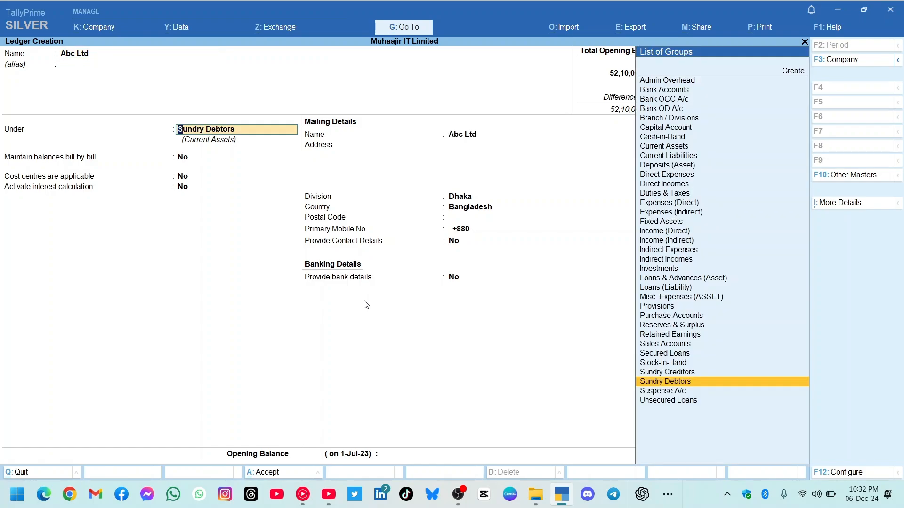
pyautogui.press('Down')
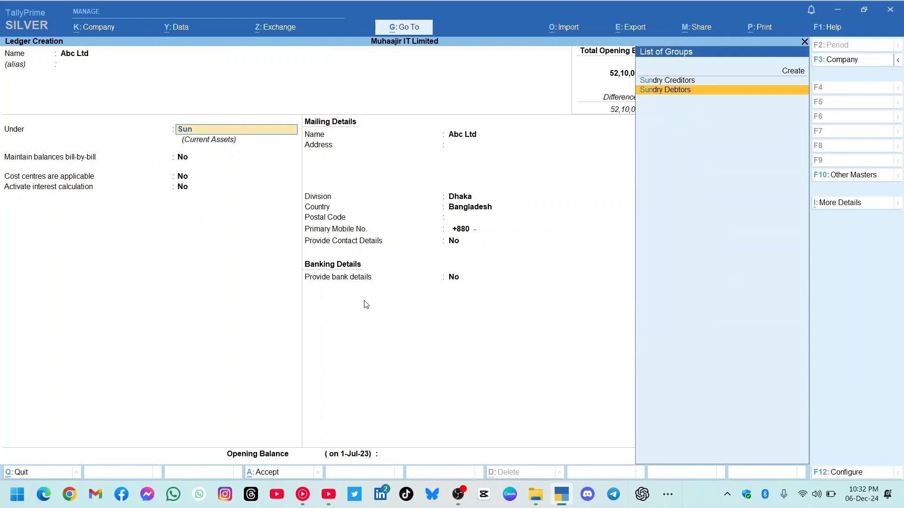
pyautogui.press('Return')
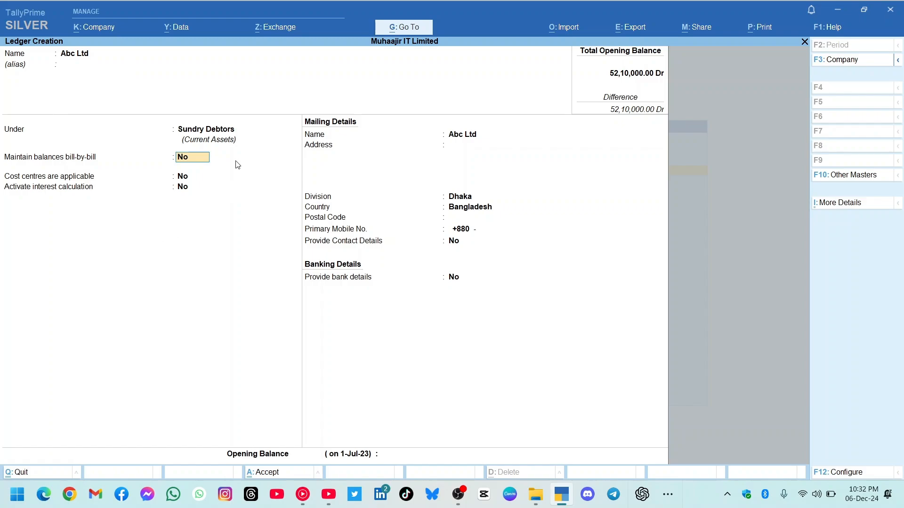
# Set Provide Credit Limits to Yes in the ledger configuration and apply it.
pyautogui.click(831, 473)
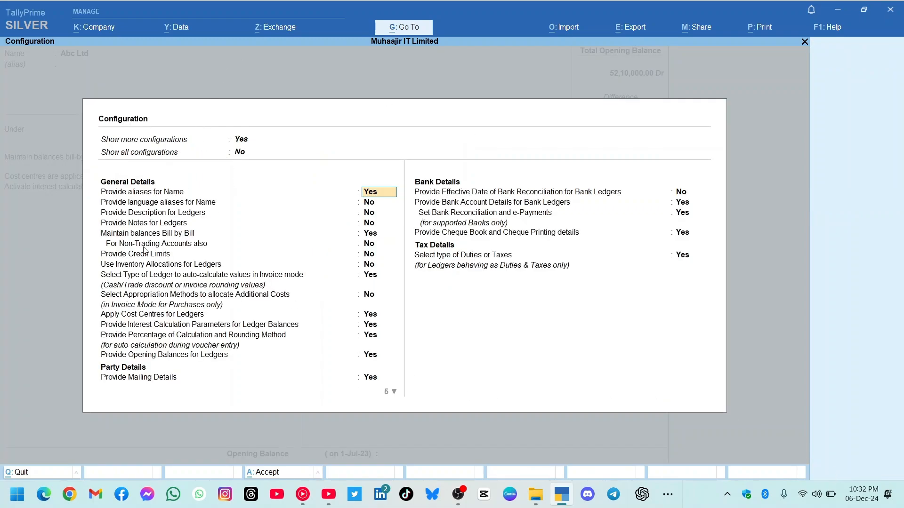
pyautogui.click(131, 255)
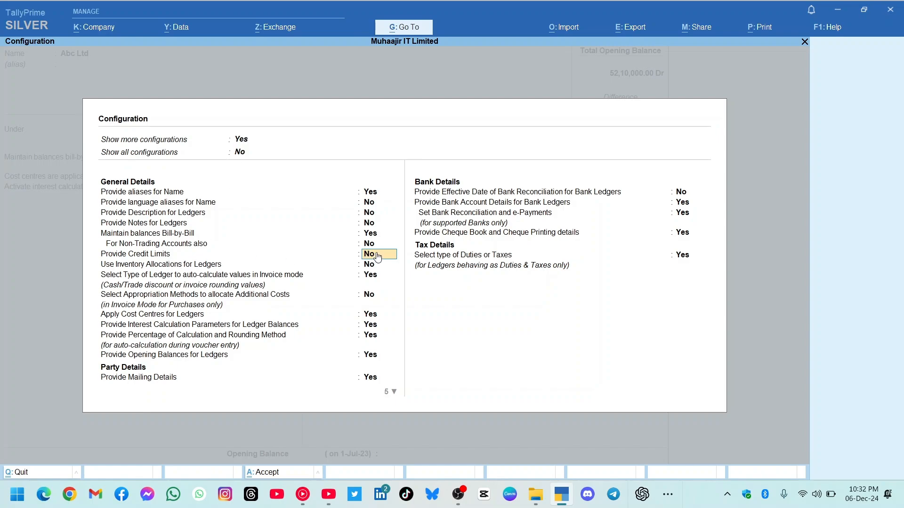
pyautogui.press('y')
pyautogui.click(278, 475)
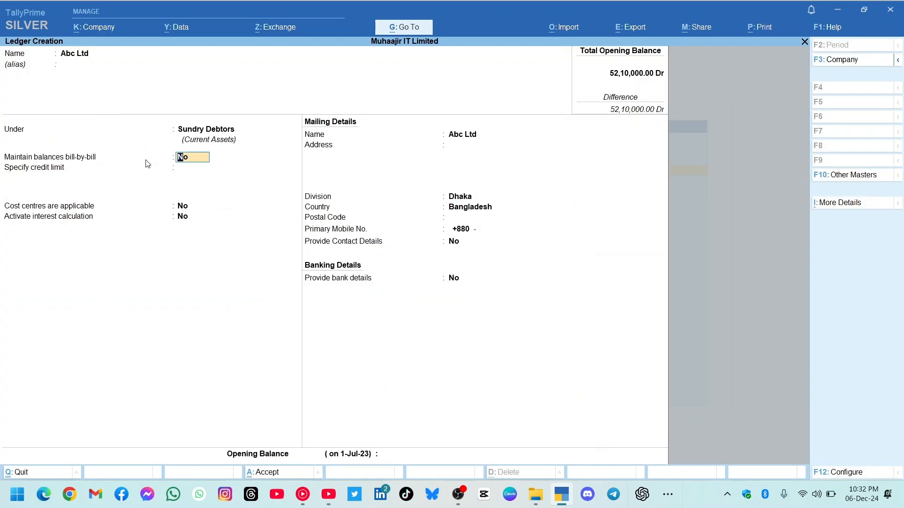
# Maintain Abc Ltd's balances bill-by-bill with a 5,00,000 credit limit and no post-dated override, and save the ledger.
pyautogui.press('y')
pyautogui.press('Return')
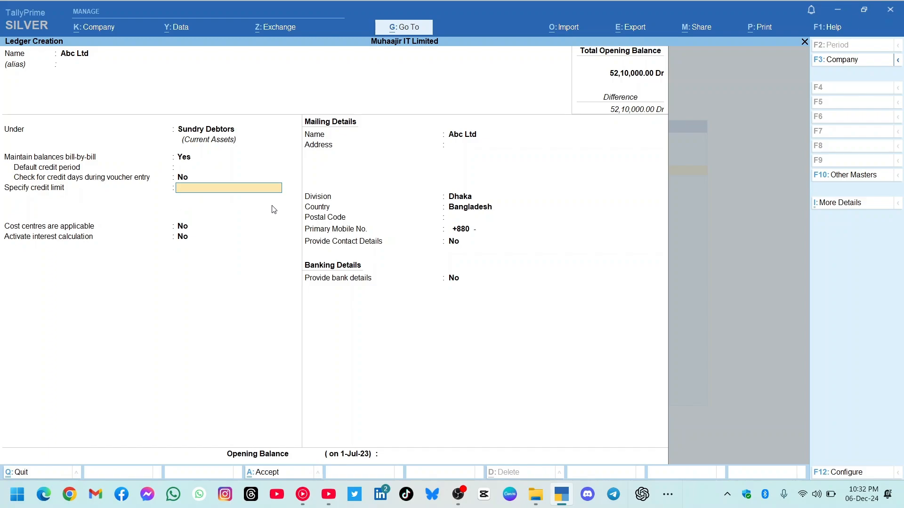
pyautogui.write('5,0')
pyautogui.write('0,000')
pyautogui.press('Return')
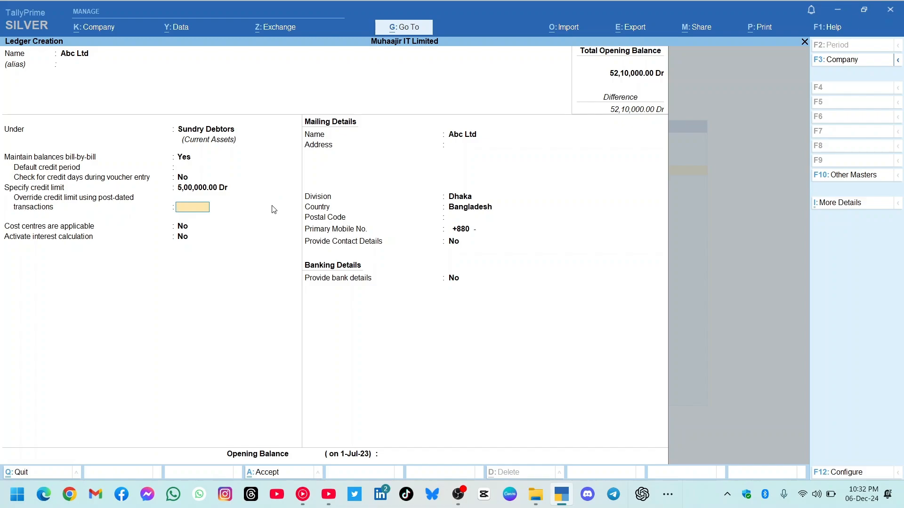
pyautogui.press('Return')
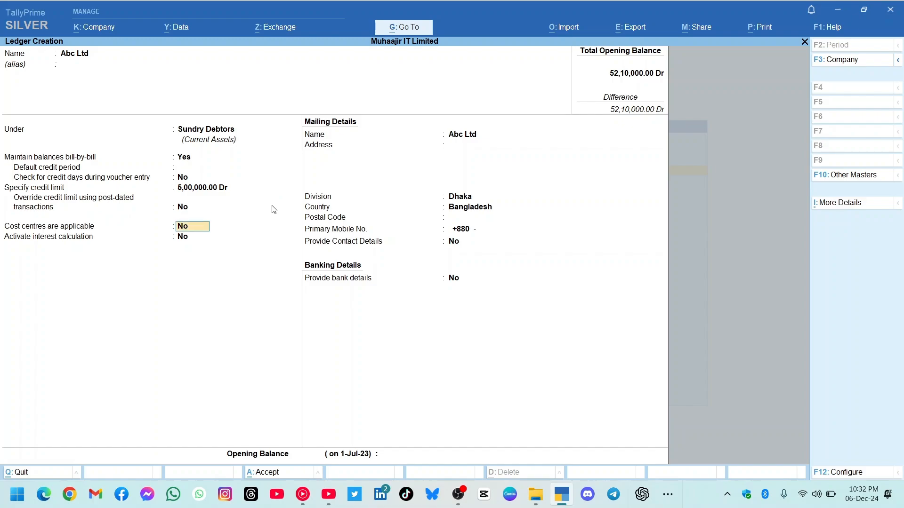
pyautogui.click(266, 473)
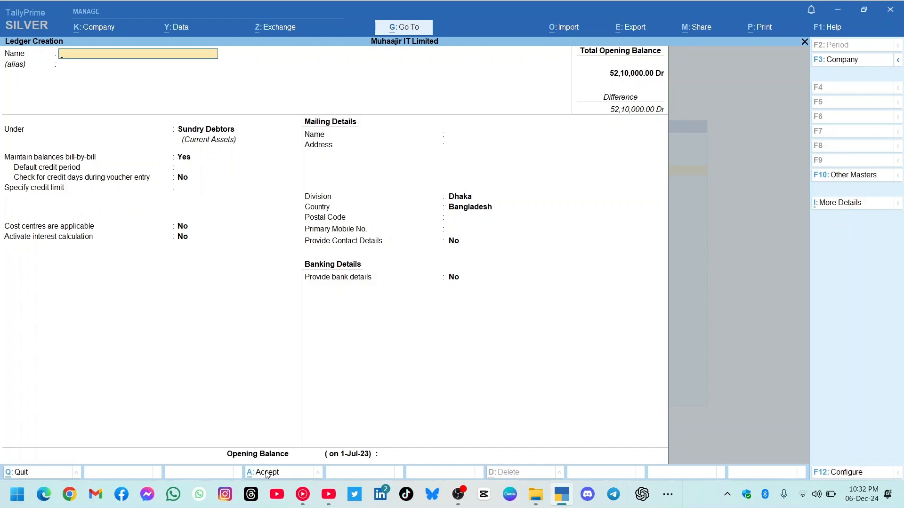
pyautogui.press('Escape')
# Open the Customer-01 ledger for alteration and go to its credit limit field.
pyautogui.press('Down')
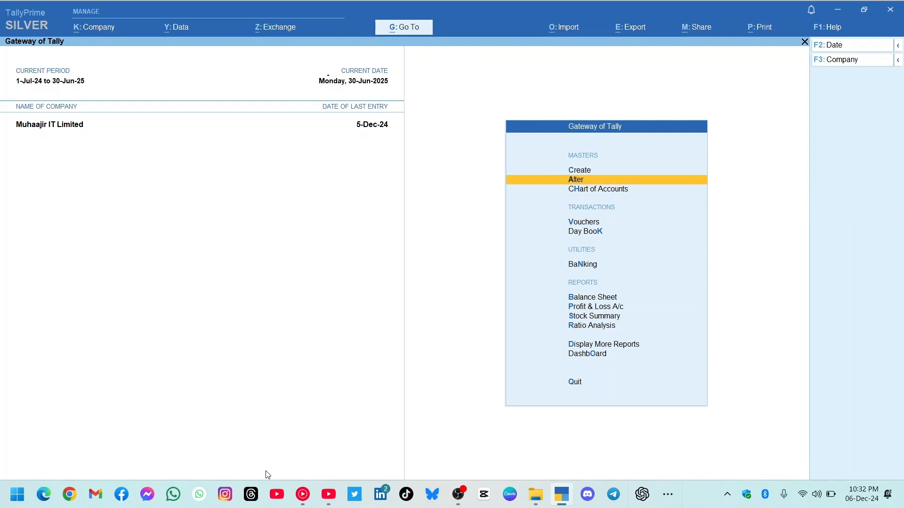
pyautogui.press('Return')
pyautogui.press('Down')
pyautogui.press('Return')
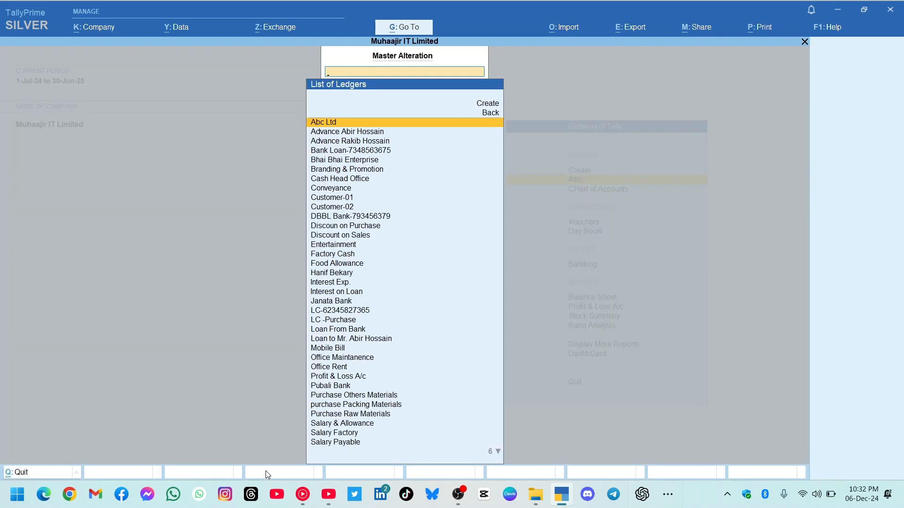
pyautogui.press('Down')
pyautogui.press('Down')
pyautogui.press('Down')
pyautogui.press('Down')
pyautogui.press('Down')
pyautogui.press('Down')
pyautogui.press('Down')
pyautogui.press('Down')
pyautogui.press('Return')
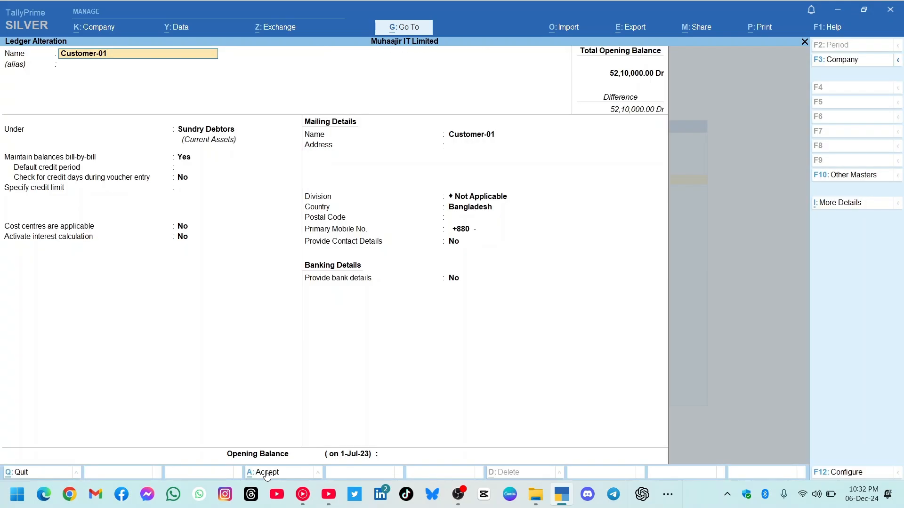
pyautogui.press('Return')
pyautogui.press('Return')
pyautogui.press('Return')
pyautogui.press('Return')
pyautogui.press('Return')
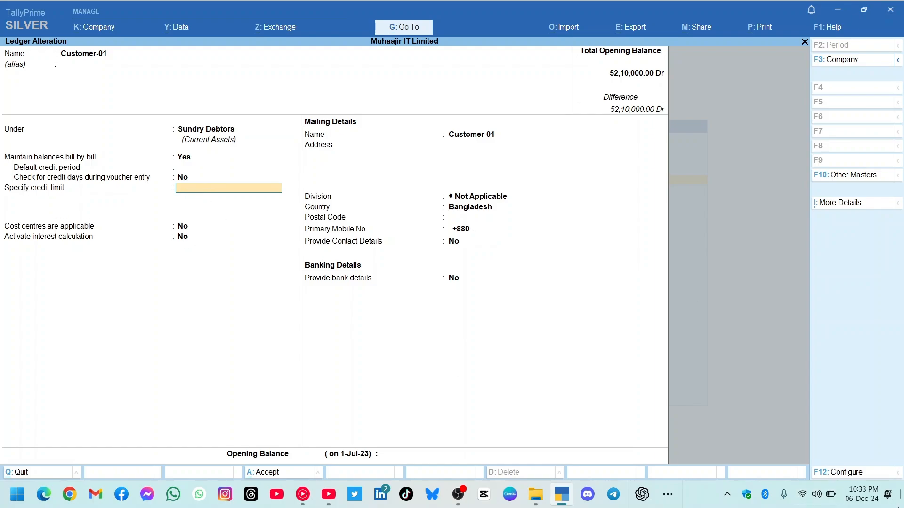
# Check the Provide Credit Limits setting in the ledger configuration and return to the Customer-01 ledger.
pyautogui.click(848, 473)
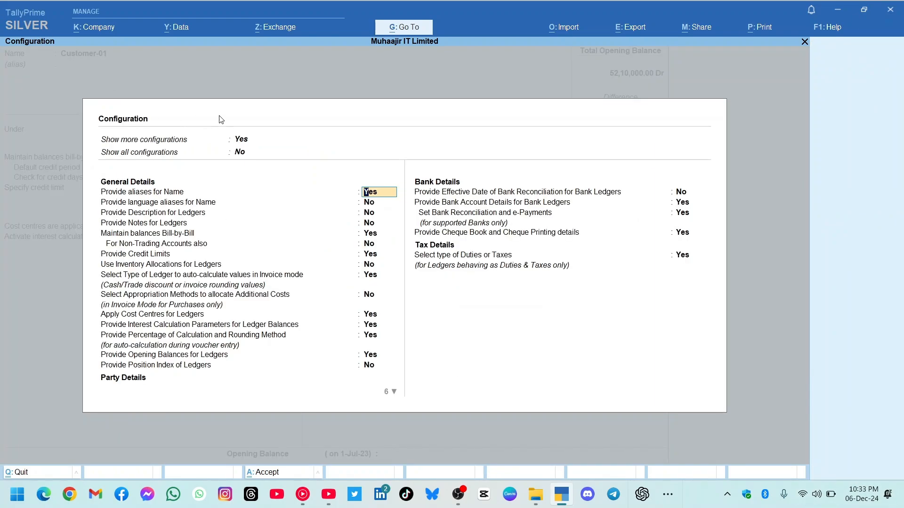
pyautogui.click(235, 144)
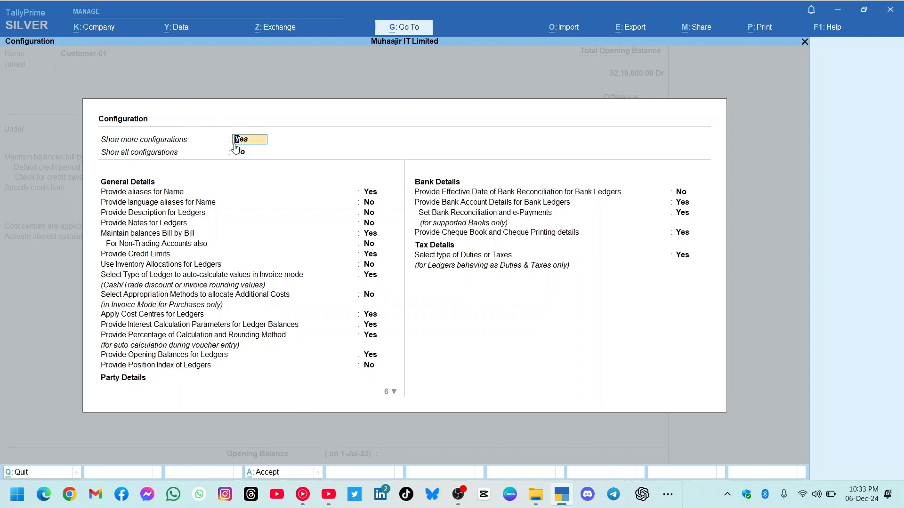
pyautogui.click(373, 256)
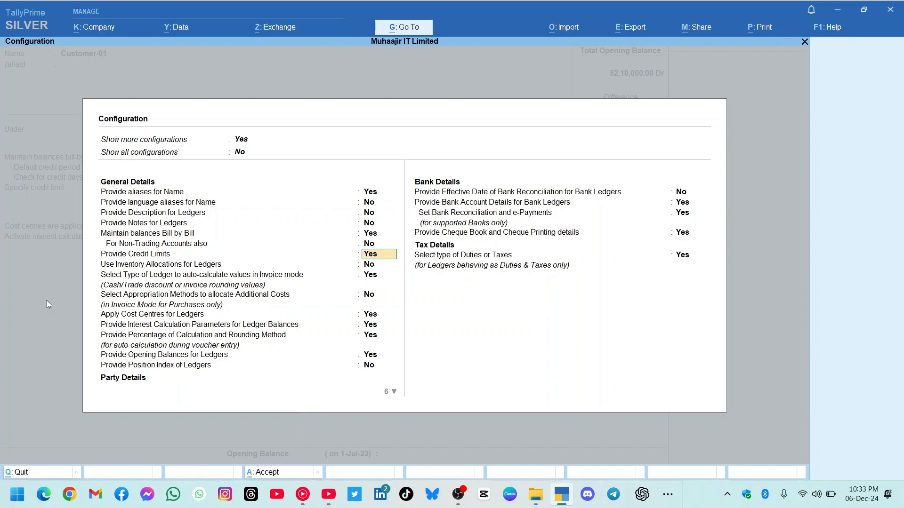
pyautogui.click(270, 476)
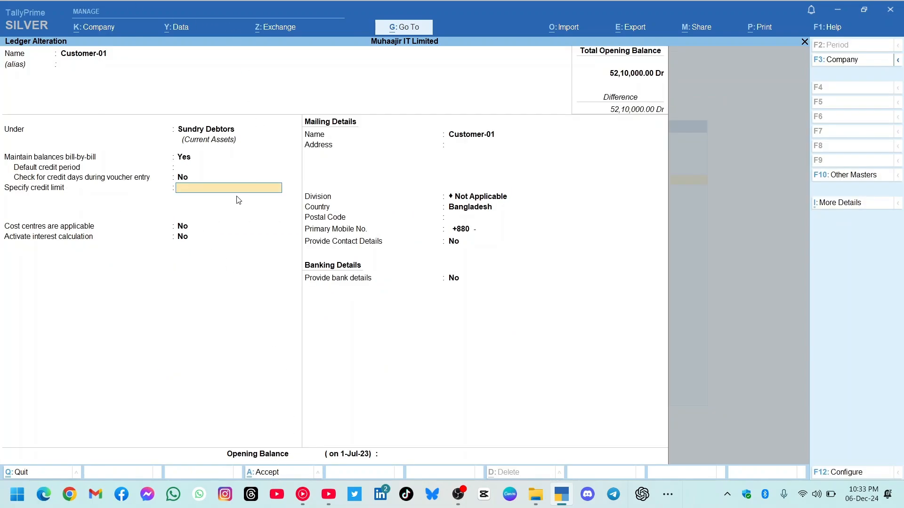
# Set Customer-01's credit limit to 12,00,000, save the ledger and return to the Gateway of Tally.
pyautogui.write('12,')
pyautogui.write('00,000')
pyautogui.press('Return')
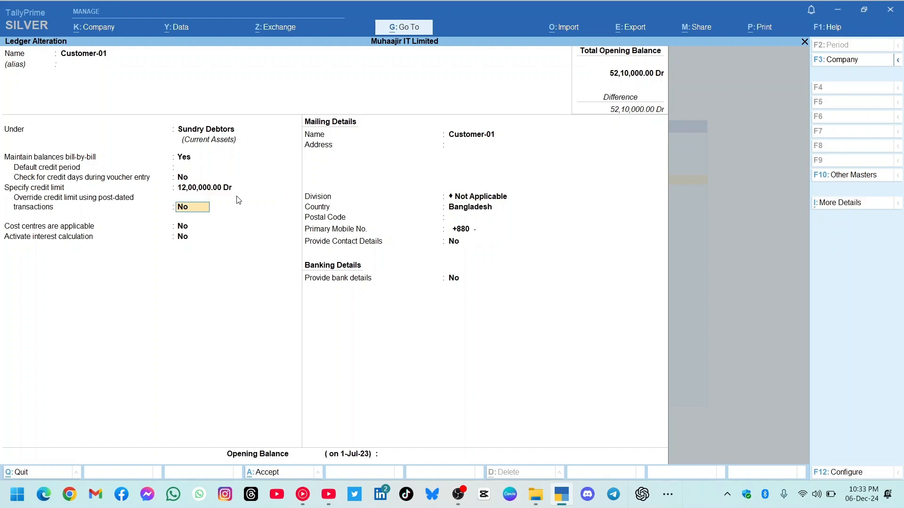
pyautogui.moveTo(302, 495)
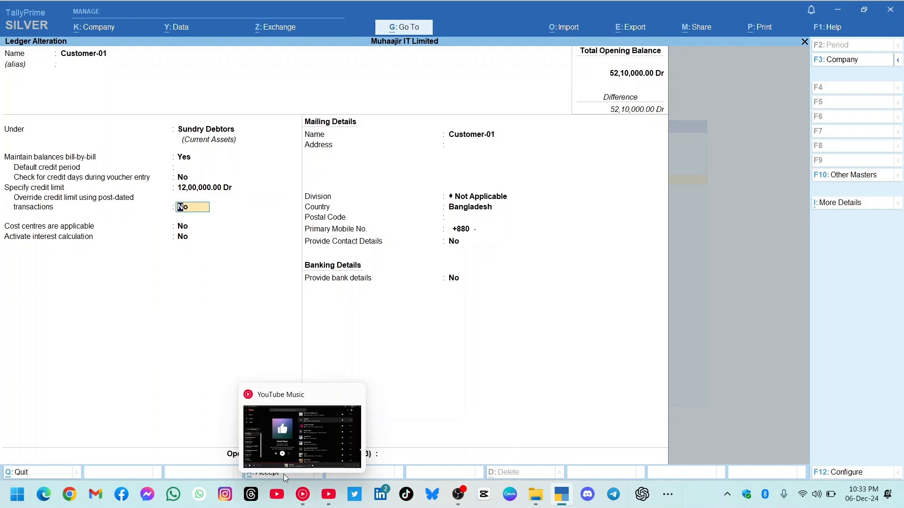
pyautogui.click(262, 473)
pyautogui.press('Escape')
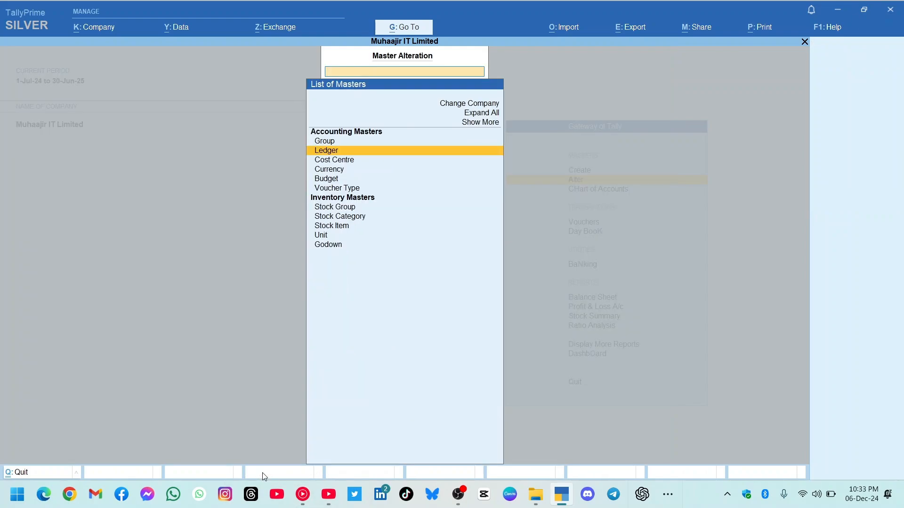
pyautogui.press('Escape')
pyautogui.press('Escape')
pyautogui.press('n')
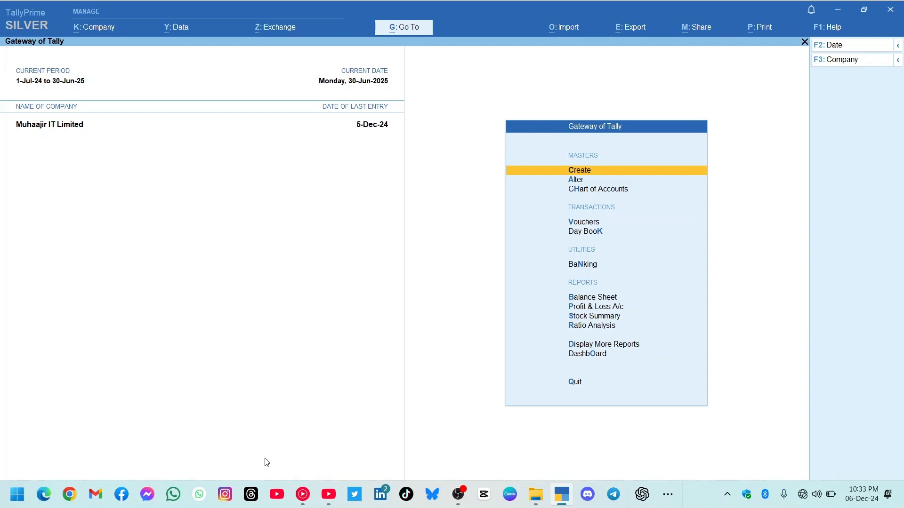
# Start a new sales voucher dated 6-Dec-24.
pyautogui.press('Down')
pyautogui.press('Down')
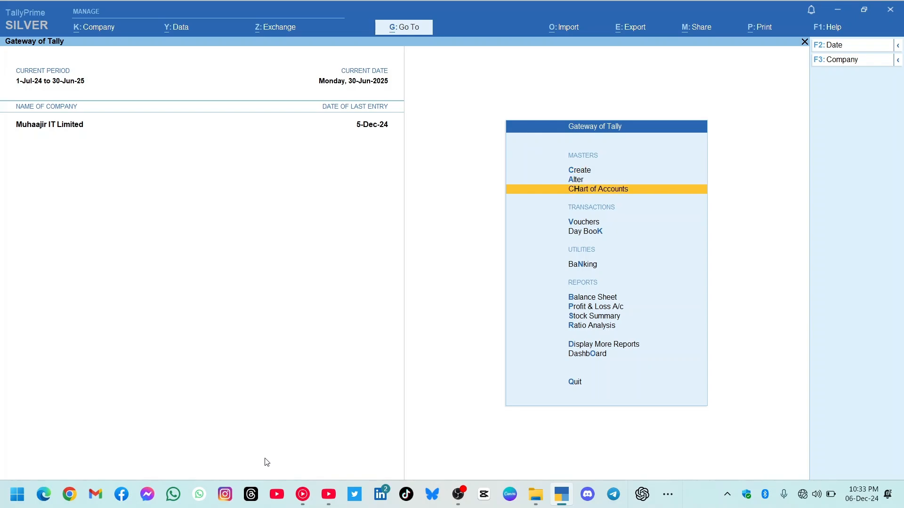
pyautogui.press('Down')
pyautogui.press('Return')
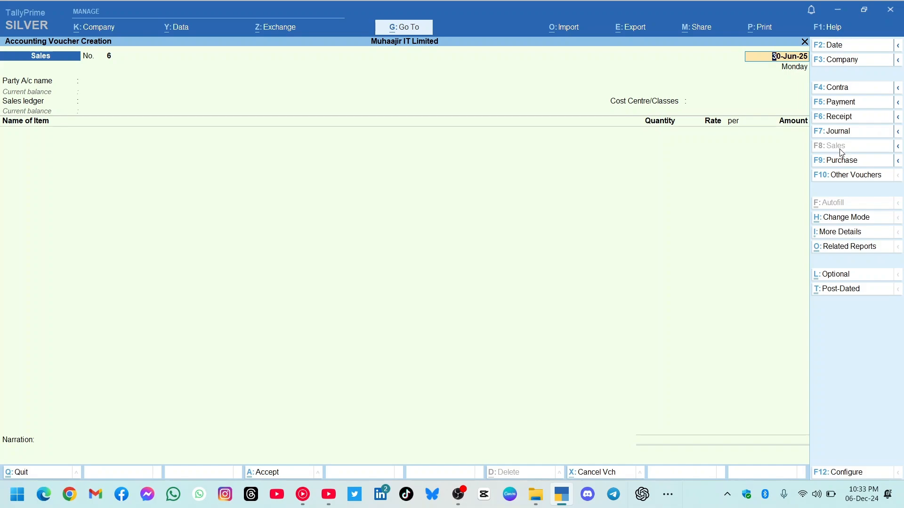
pyautogui.write('6.12.24')
pyautogui.press('Return')
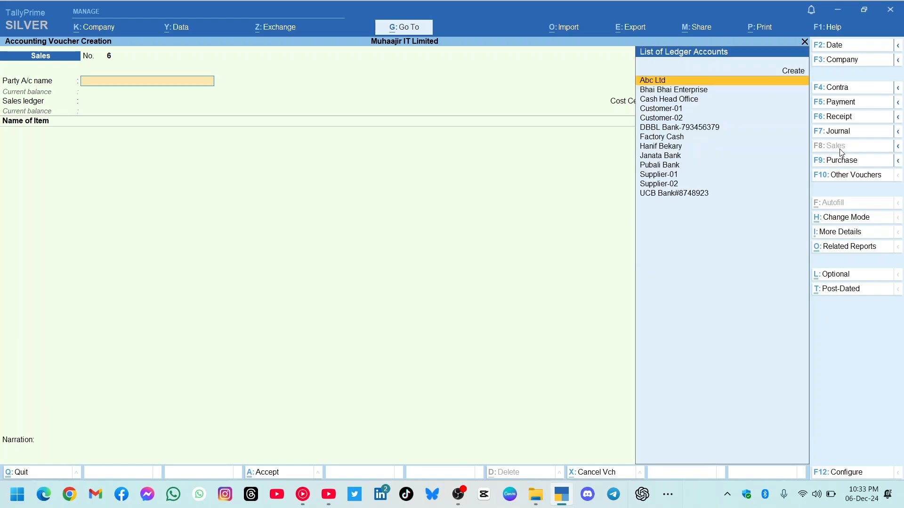
# Set the voucher's party to Abc Ltd with delivery note Not Applicable and blank dispatch details, using the Sales ledger and cost centre Not Applicable.
pyautogui.press('Down')
pyautogui.press('Down')
pyautogui.press('Up')
pyautogui.press('Up')
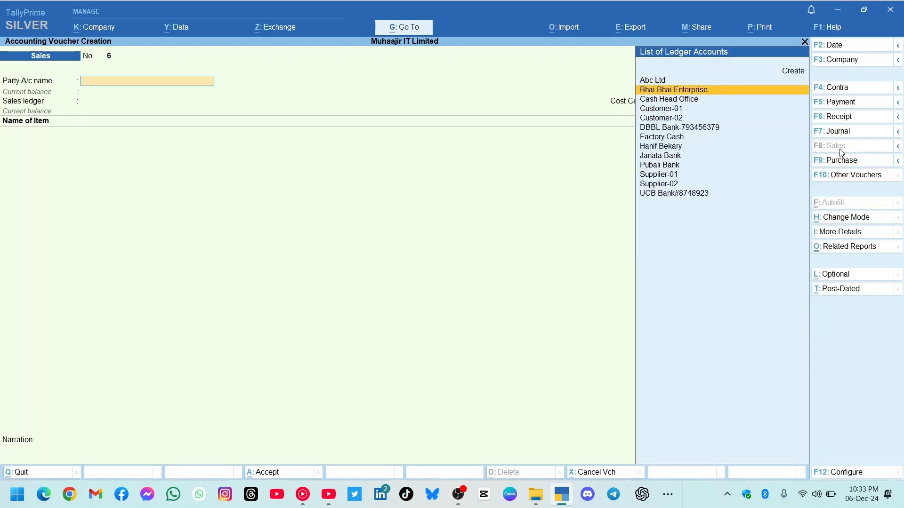
pyautogui.press('Return')
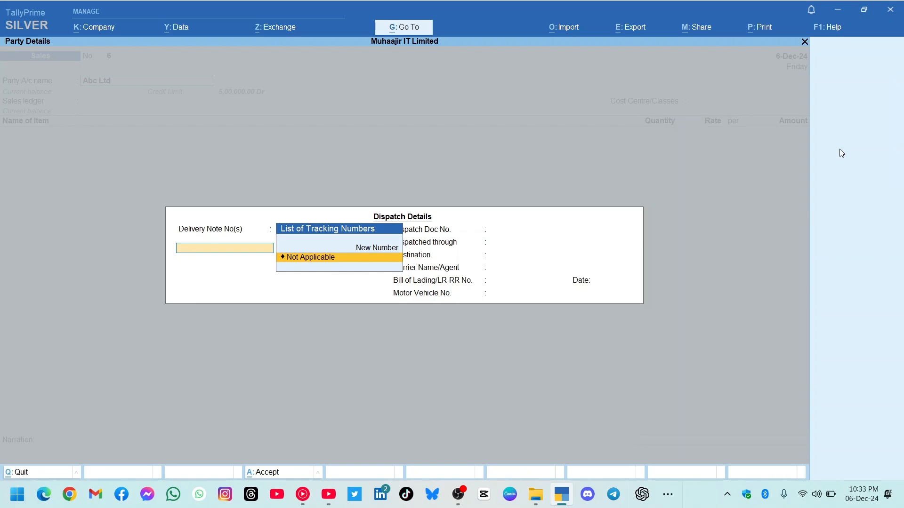
pyautogui.press('Return')
pyautogui.press('Return')
pyautogui.press('Return')
pyautogui.press('Return')
pyautogui.press('Return')
pyautogui.press('Return')
pyautogui.press('Return')
pyautogui.press('Return')
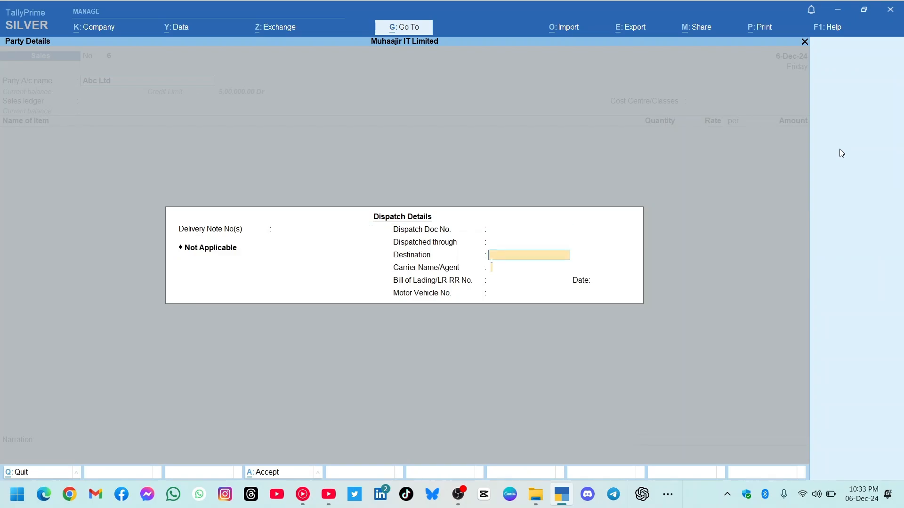
pyautogui.press('Return')
pyautogui.press('Return')
pyautogui.press('Return')
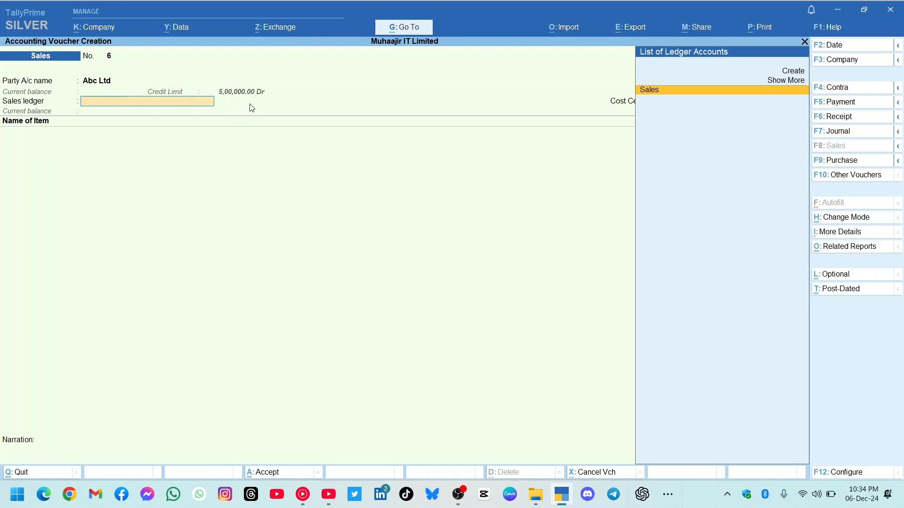
pyautogui.press('Return')
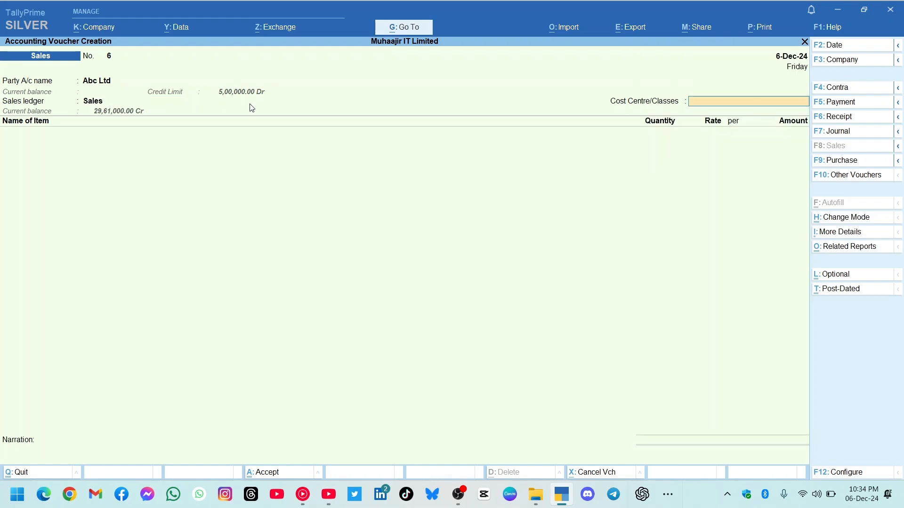
pyautogui.press('Return')
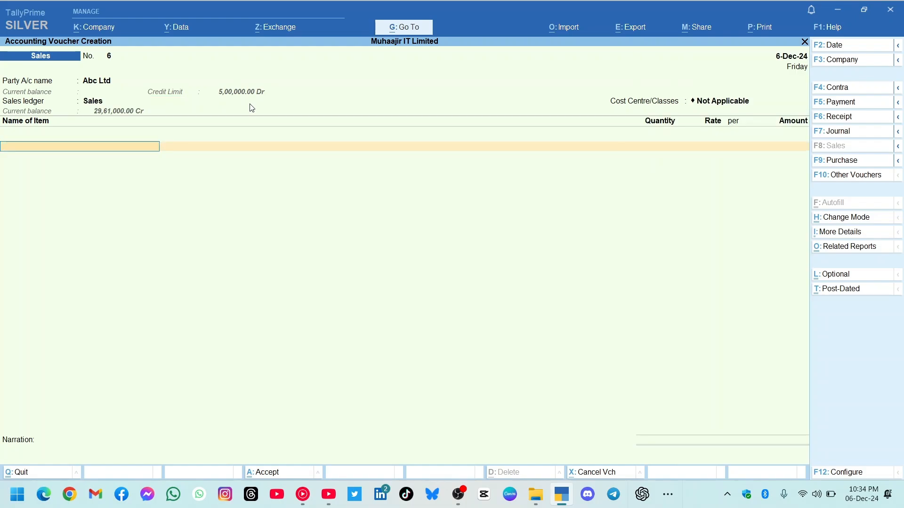
# Add 100 Kg of Dry Cake from Godown-01 at 5,100 per Kg, with tracking and order numbers Not Applicable, and end the item list.
pyautogui.write('Dr')
pyautogui.press('Return')
pyautogui.press('Return')
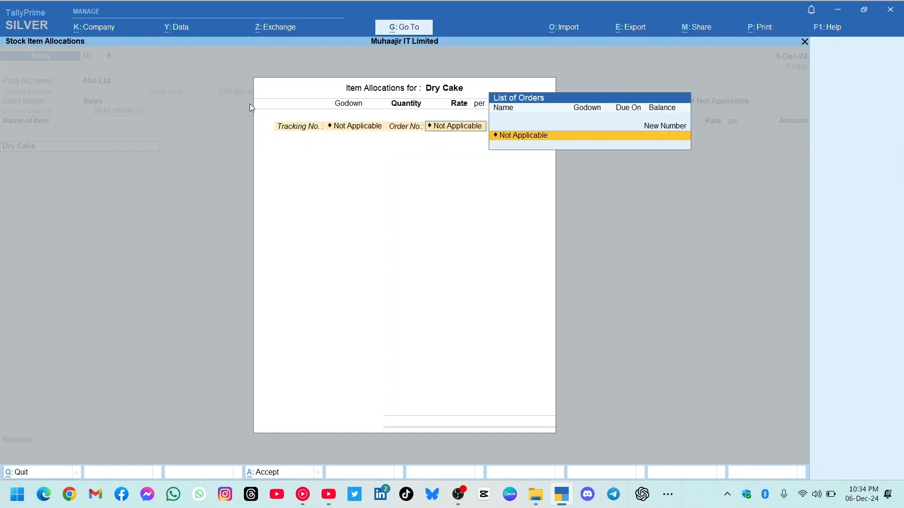
pyautogui.press('Return')
pyautogui.press('Down')
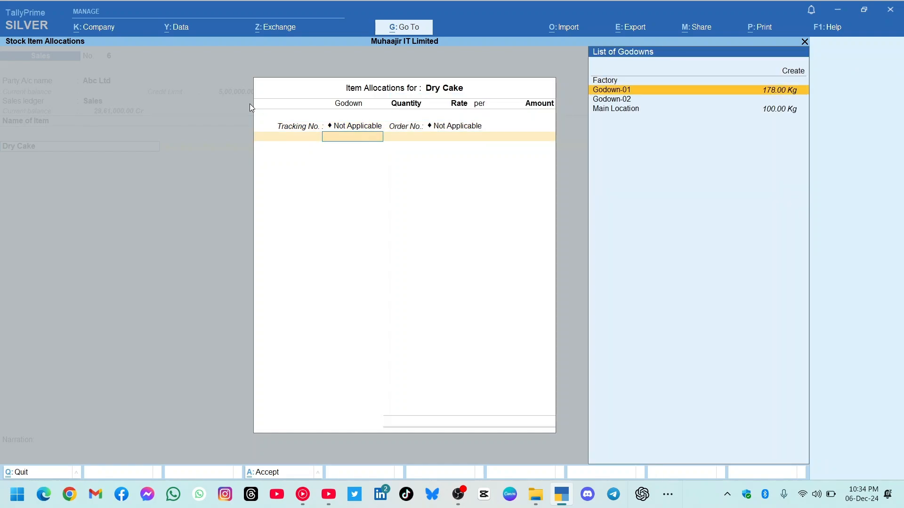
pyautogui.press('Return')
pyautogui.write('100')
pyautogui.press('Return')
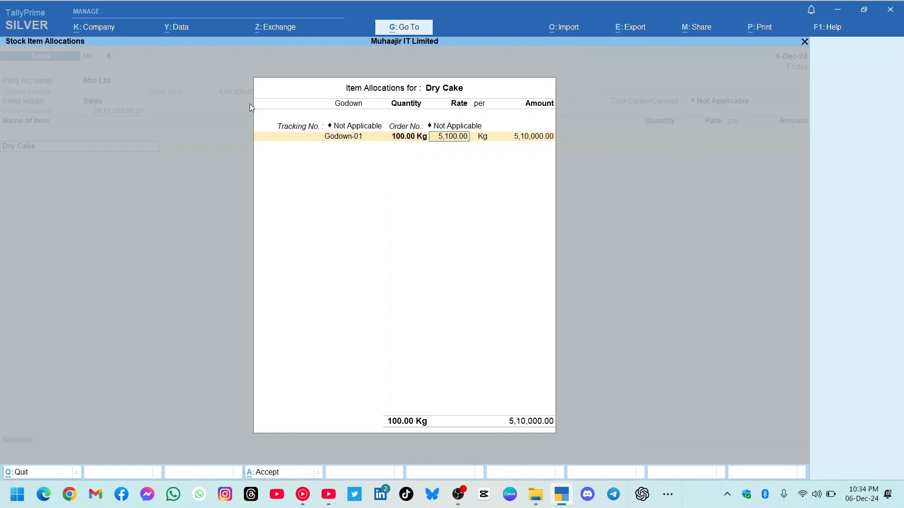
pyautogui.press('Return')
pyautogui.press('Return')
pyautogui.press('Return')
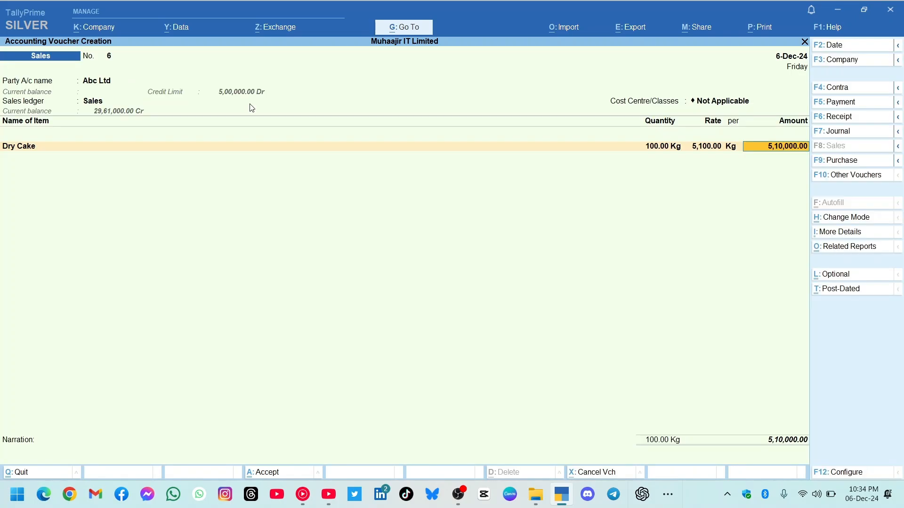
pyautogui.press('Return')
# Allocate Abc Ltd's 5,10,000 bill as New Ref 6 and try to save the sales voucher.
pyautogui.press('Return')
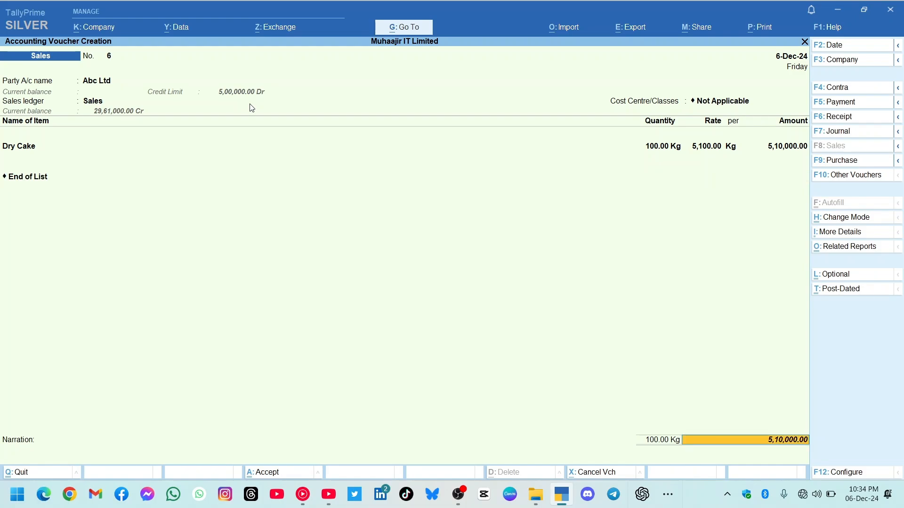
pyautogui.press('Return')
pyautogui.press('Return')
pyautogui.press('Return')
pyautogui.press('Return')
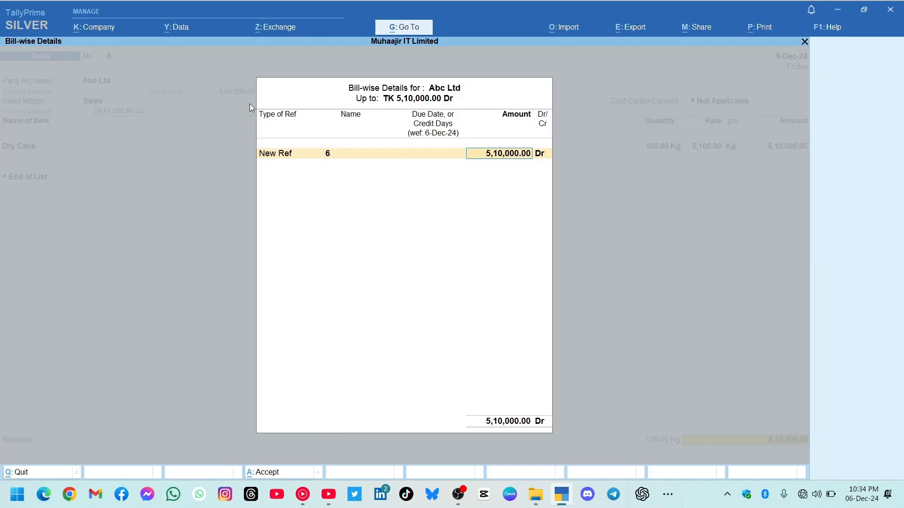
pyautogui.press('Return')
pyautogui.press('Return')
pyautogui.press('Return')
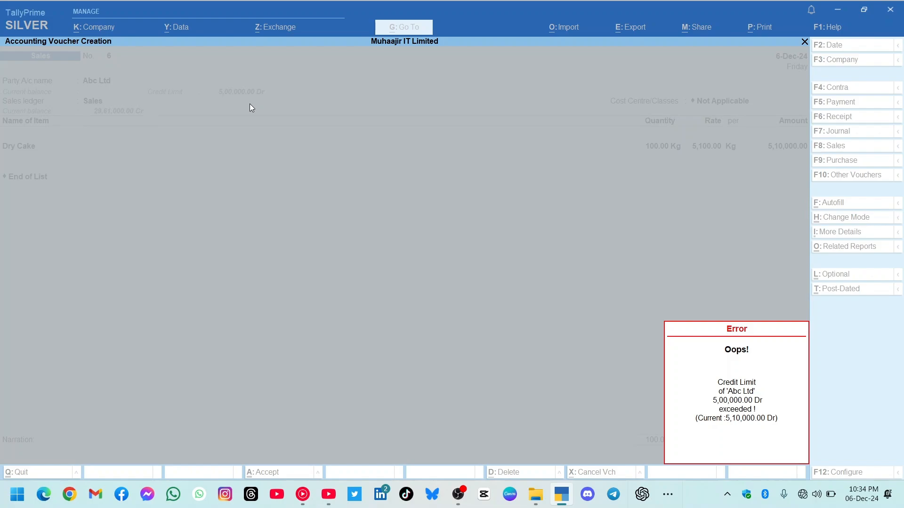
pyautogui.press('Escape')
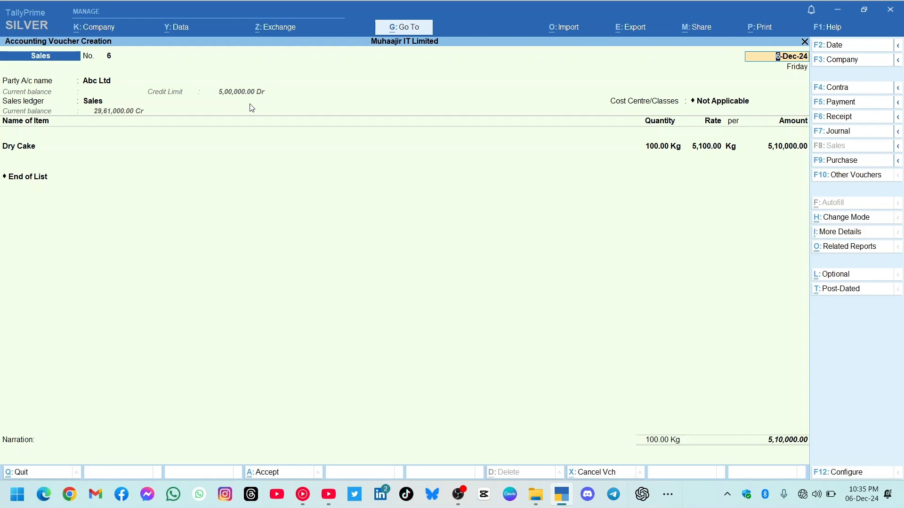
# Discard the unsaved Abc Ltd sales voucher and return to the Gateway of Tally.
pyautogui.press('BackSpace')
pyautogui.press('Escape')
pyautogui.press('Return')
pyautogui.press('Escape')
pyautogui.press('Escape')
# Open the Abc Ltd ledger for alteration.
pyautogui.press('Down')
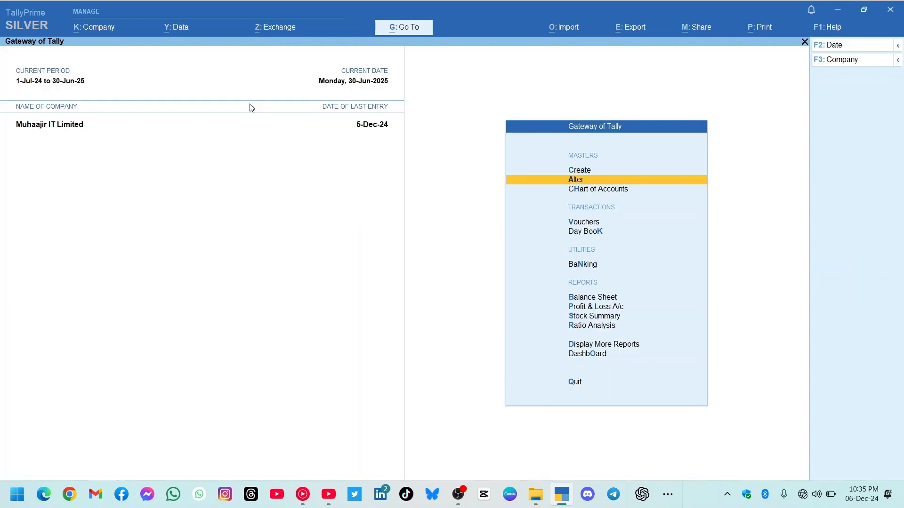
pyautogui.press('Return')
pyautogui.press('Down')
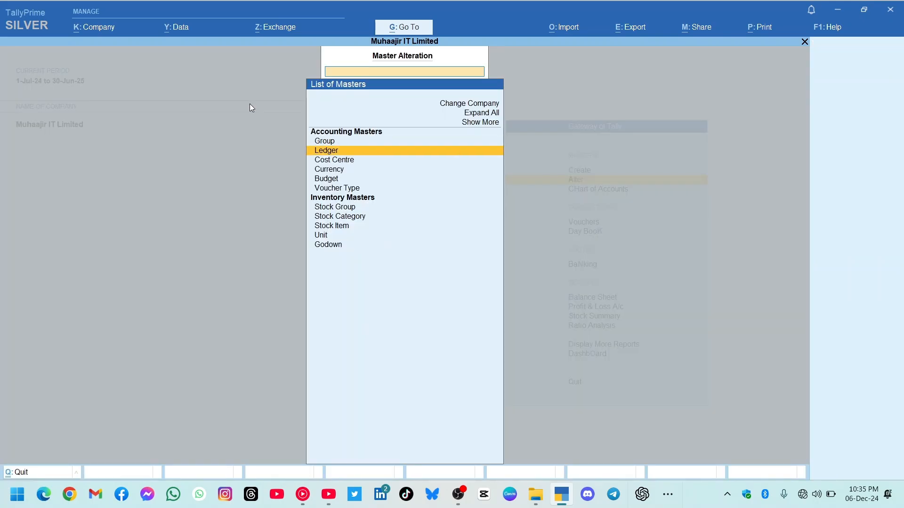
pyautogui.press('Return')
# Set Abc Ltd's override credit limit using post-dated transactions option to Yes, save the ledger and leave ledger alteration.
pyautogui.press('Return')
pyautogui.press('Return')
pyautogui.press('Return')
pyautogui.press('Return')
pyautogui.press('Return')
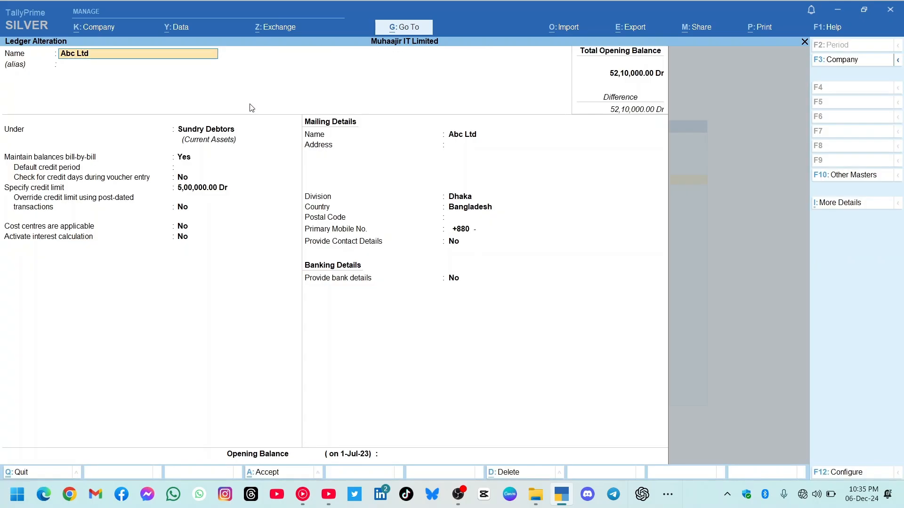
pyautogui.press('Return')
pyautogui.press('Return')
pyautogui.press('Return')
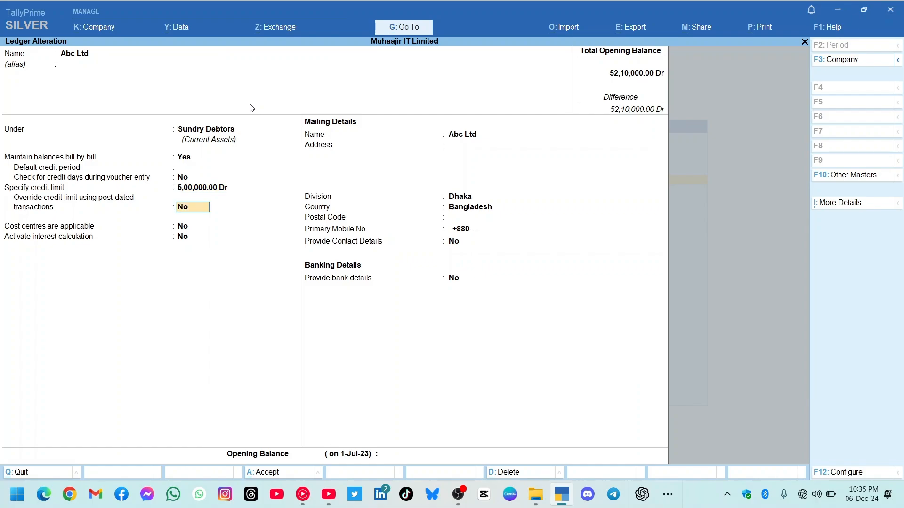
pyautogui.write('y')
pyautogui.press('Return')
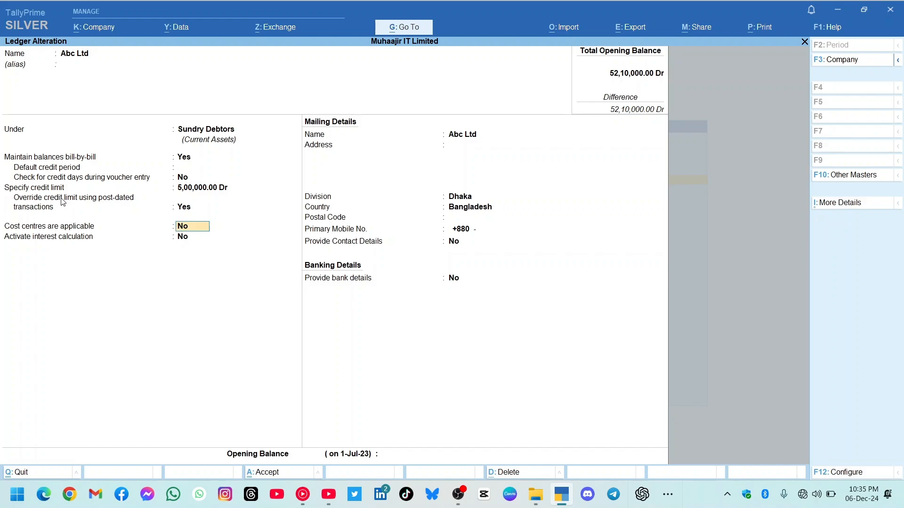
pyautogui.click(185, 209)
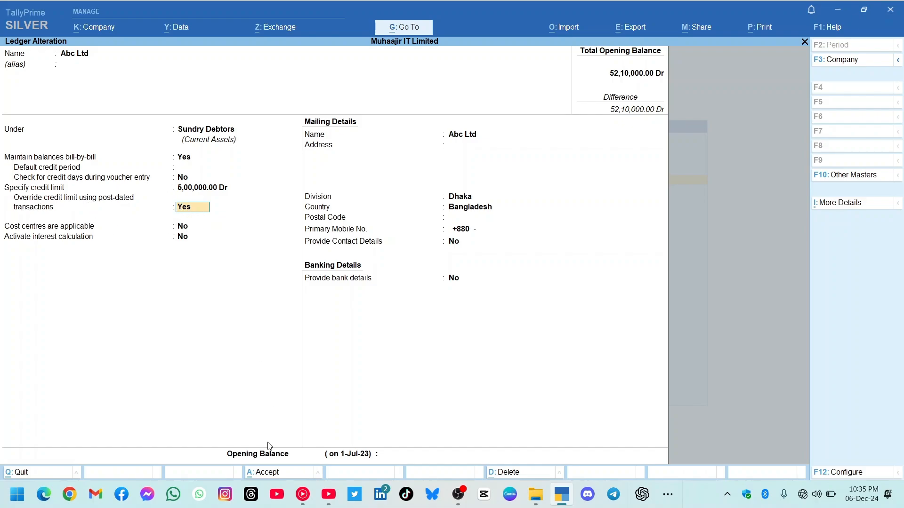
pyautogui.click(266, 473)
pyautogui.press('Escape')
pyautogui.press('Escape')
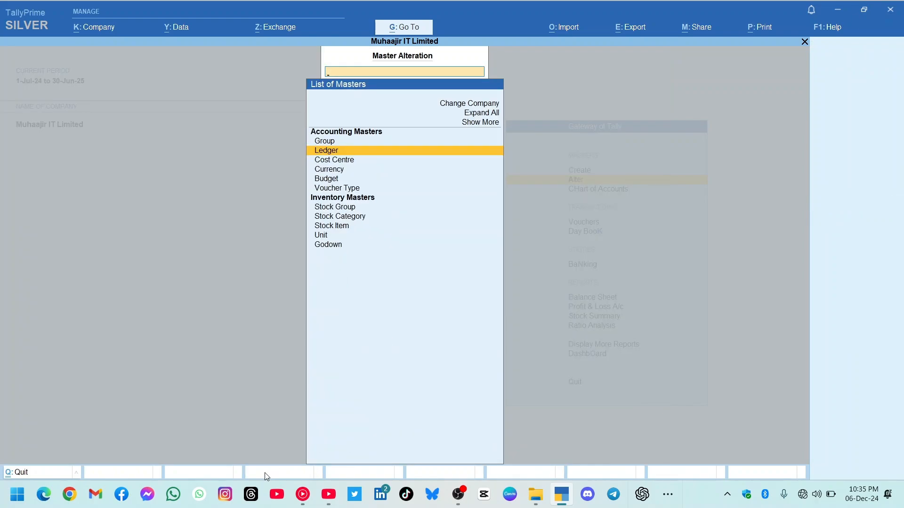
# Start a sales voucher dated 30-Jun-25 for Abc Ltd with delivery note Not Applicable, blank dispatch details and the Sales ledger.
pyautogui.press('Down')
pyautogui.press('Down')
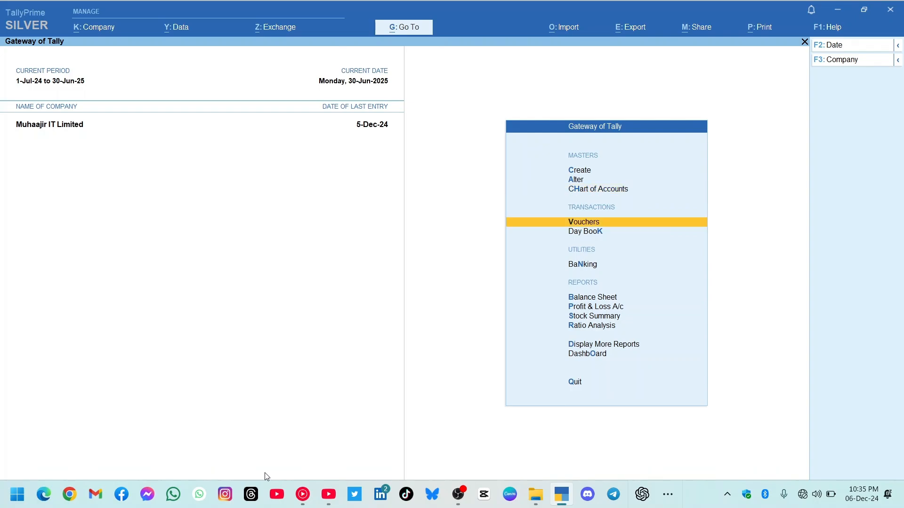
pyautogui.press('Return')
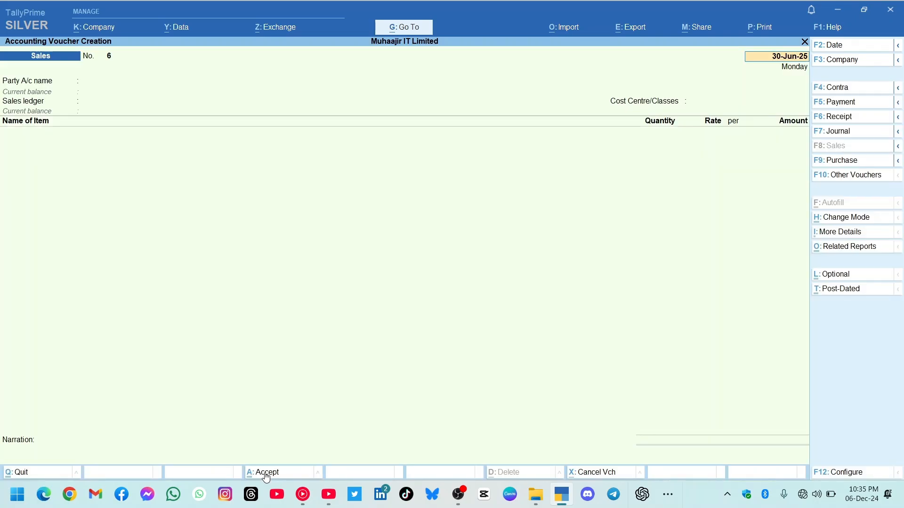
pyautogui.write('Abc')
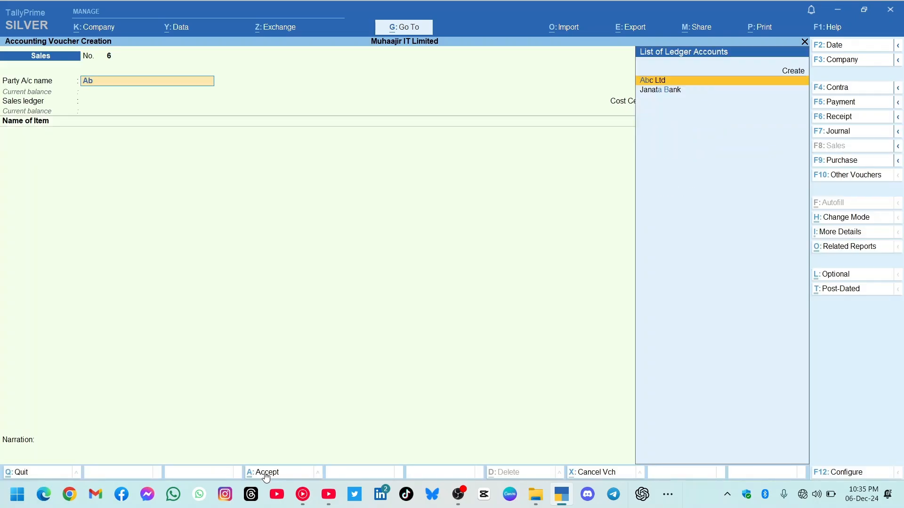
pyautogui.press('Return')
pyautogui.press('Return')
pyautogui.press('Return')
pyautogui.press('Return')
pyautogui.press('Return')
pyautogui.press('Return')
pyautogui.press('Return')
pyautogui.press('Return')
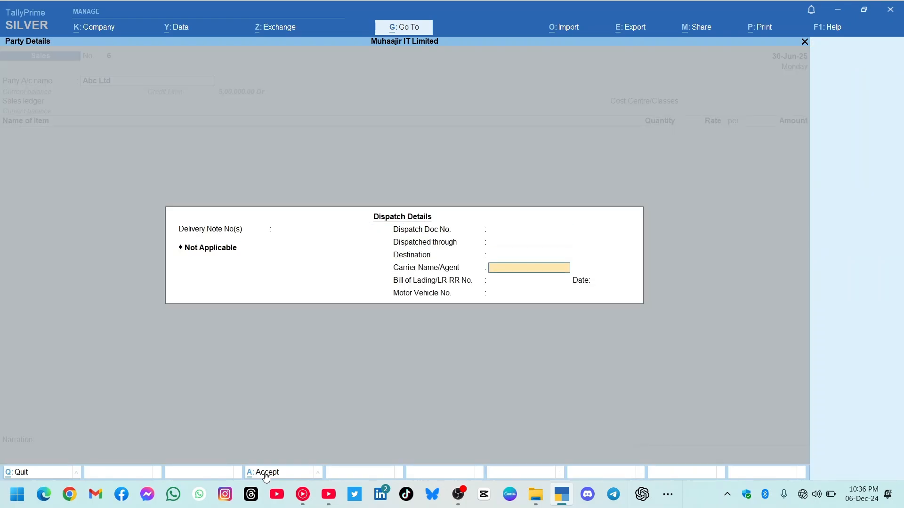
pyautogui.press('Return')
pyautogui.press('Return')
pyautogui.press('Return')
pyautogui.press('Return')
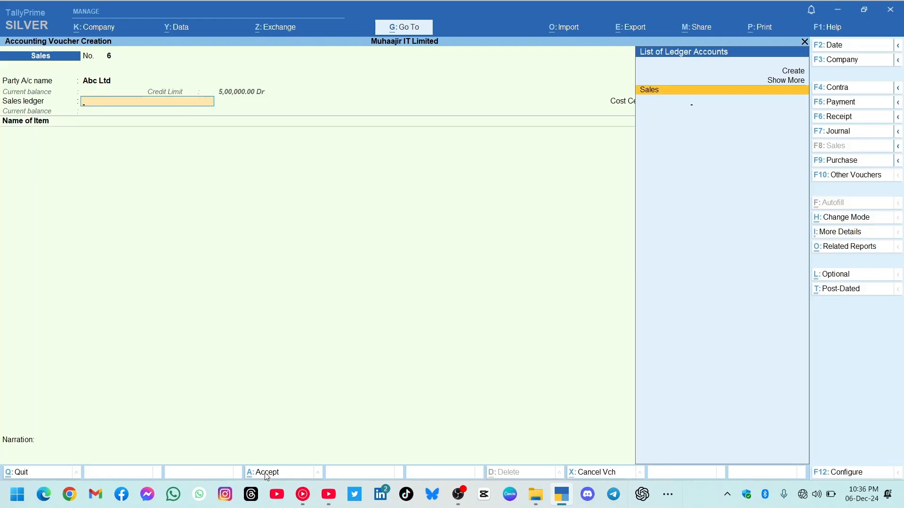
# Enter Dry Cake as the voucher's item, allocating 100 Kg from Godown-01 at 5,100 per Kg, and finish the item list.
pyautogui.write('Dr')
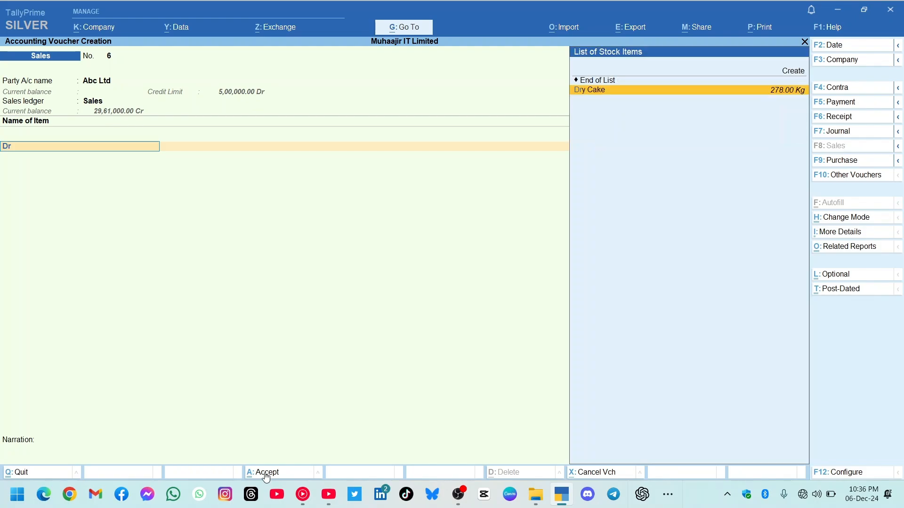
pyautogui.press('Return')
pyautogui.press('Return')
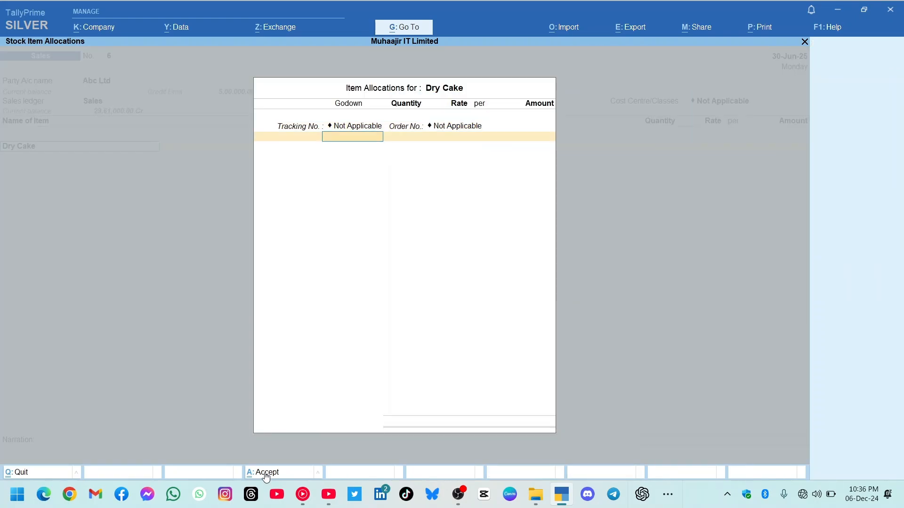
pyautogui.press('Down')
pyautogui.press('Return')
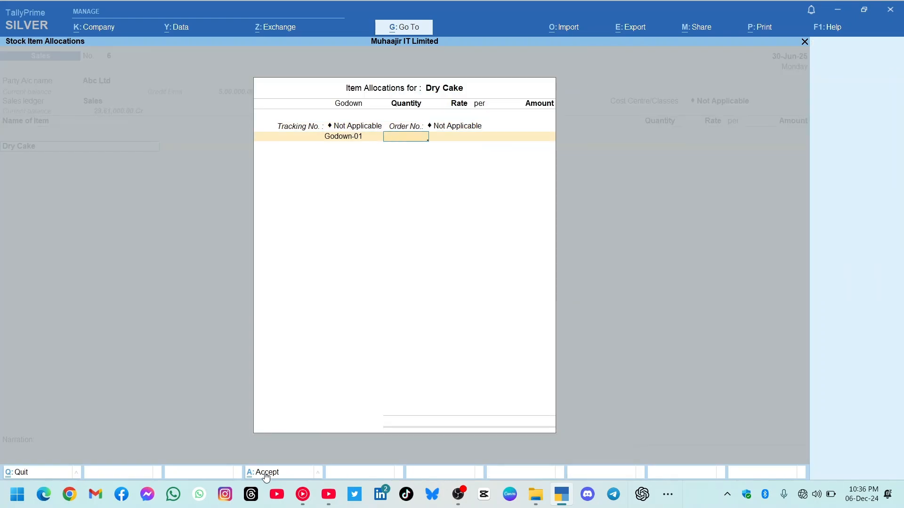
pyautogui.write('100')
pyautogui.press('Return')
pyautogui.press('Return')
pyautogui.press('Return')
pyautogui.press('Return')
pyautogui.press('Return')
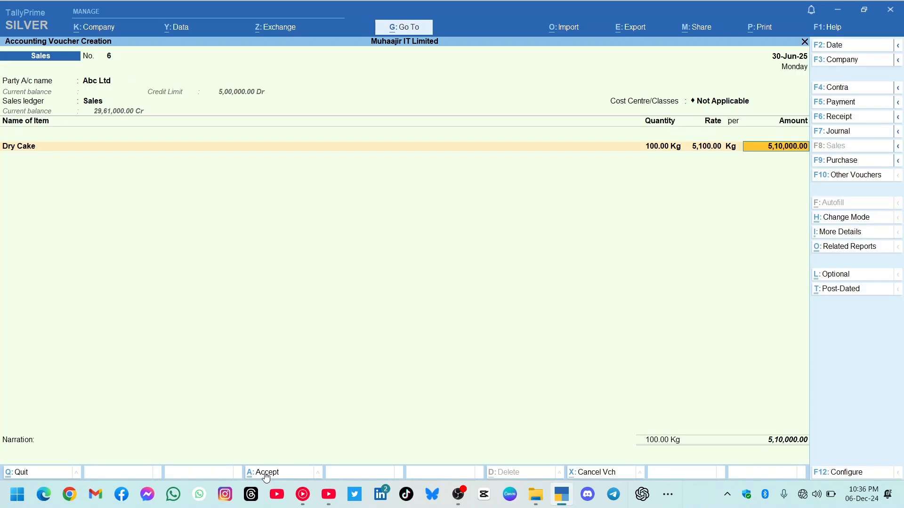
pyautogui.press('Return')
pyautogui.press('Return')
pyautogui.press('Return')
pyautogui.press('Return')
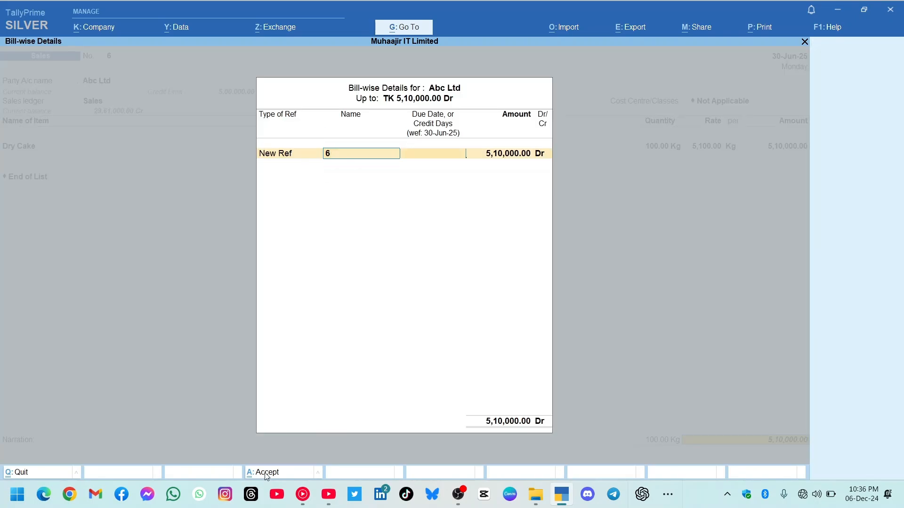
# Accept New Ref 6 for Abc Ltd's 5,10,000 bill and try to save the voucher dated 30-Jun-25.
pyautogui.press('Return')
pyautogui.press('Return')
pyautogui.press('Return')
pyautogui.press('Return')
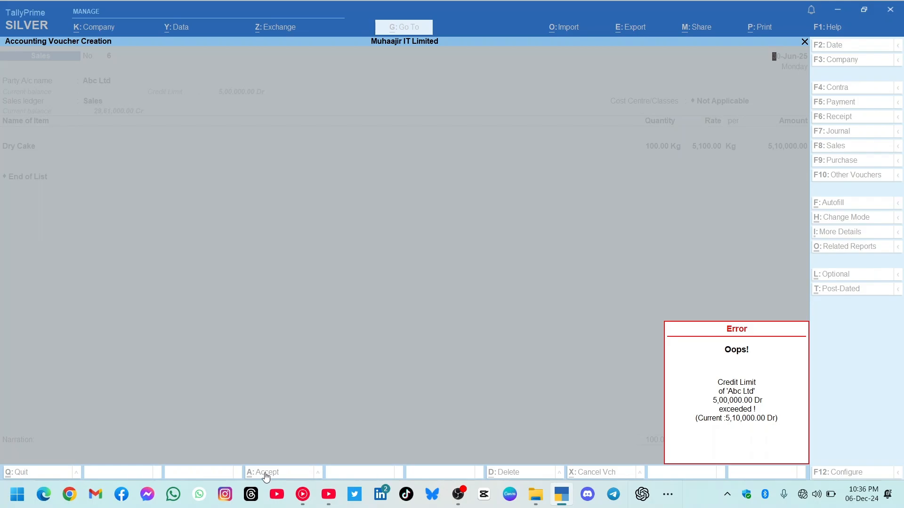
pyautogui.press('Return')
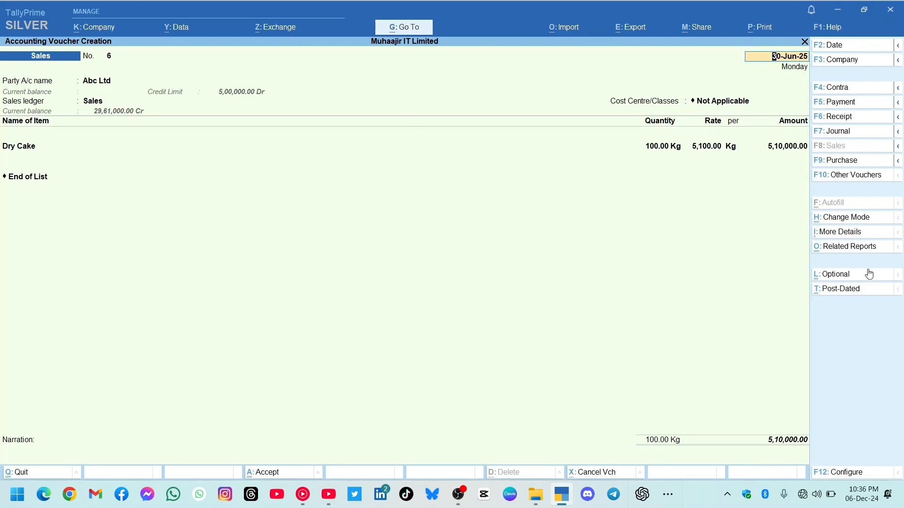
# Mark the Abc Ltd sales voucher as optional and post-dated, keep bill reference New Ref 6, and save it.
pyautogui.click(842, 275)
pyautogui.click(842, 292)
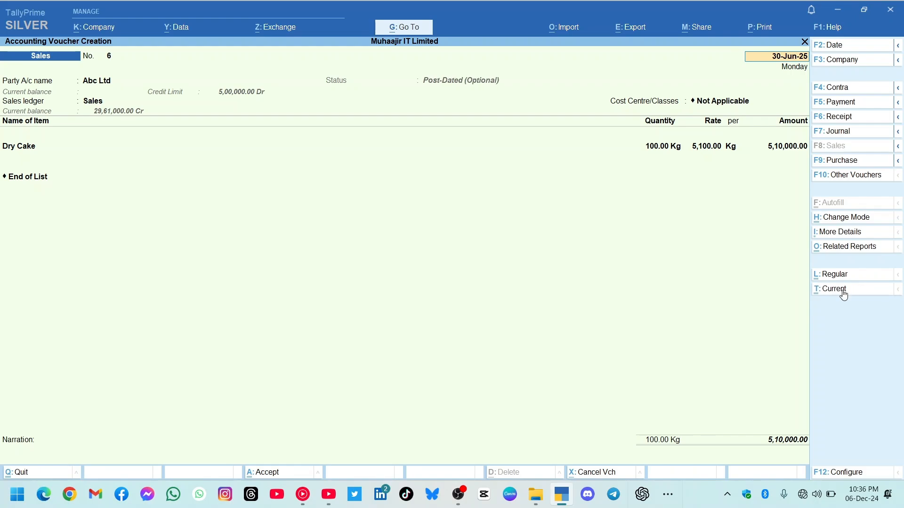
pyautogui.click(792, 441)
pyautogui.press('Return')
pyautogui.press('Return')
pyautogui.press('Return')
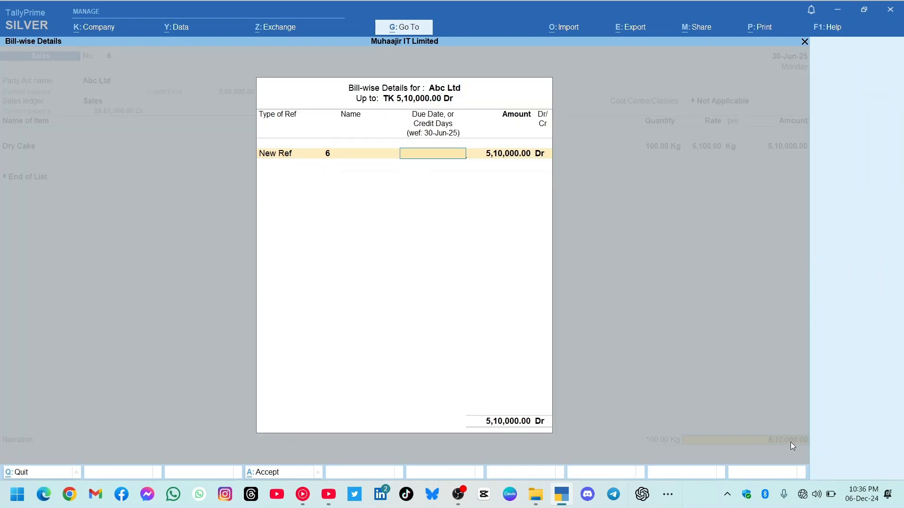
pyautogui.press('Return')
pyautogui.press('Return')
pyautogui.press('Return')
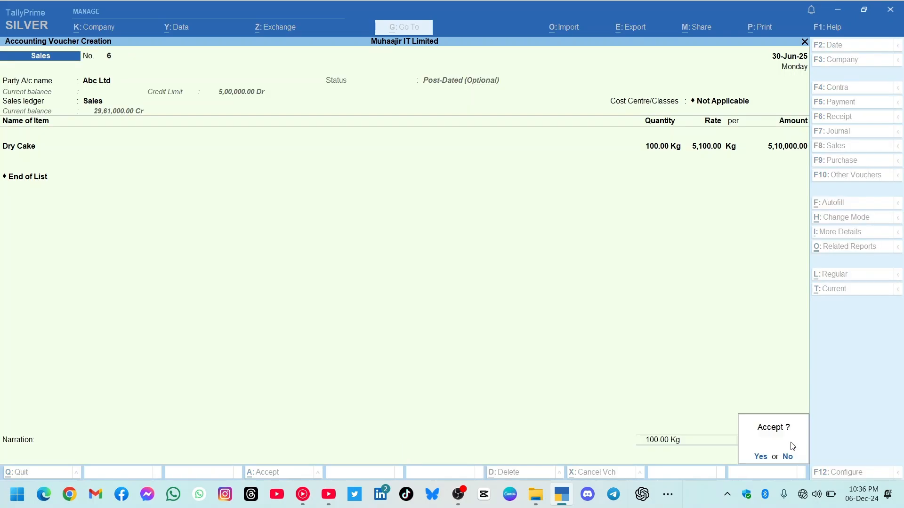
pyautogui.press('Return')
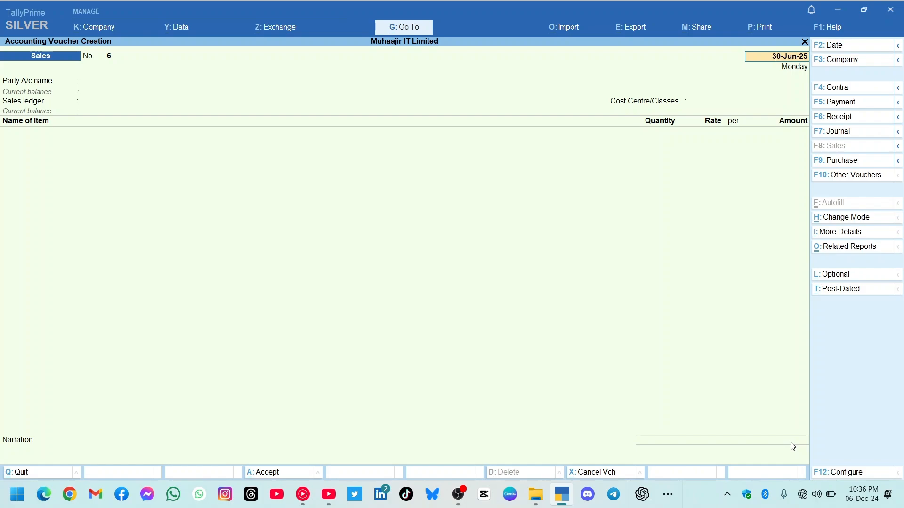
# Leave the blank sales voucher and start a receipt voucher dated 30-Jun-25 with cost centre Not Applicable.
pyautogui.press('BackSpace')
pyautogui.press('Escape')
pyautogui.press('y')
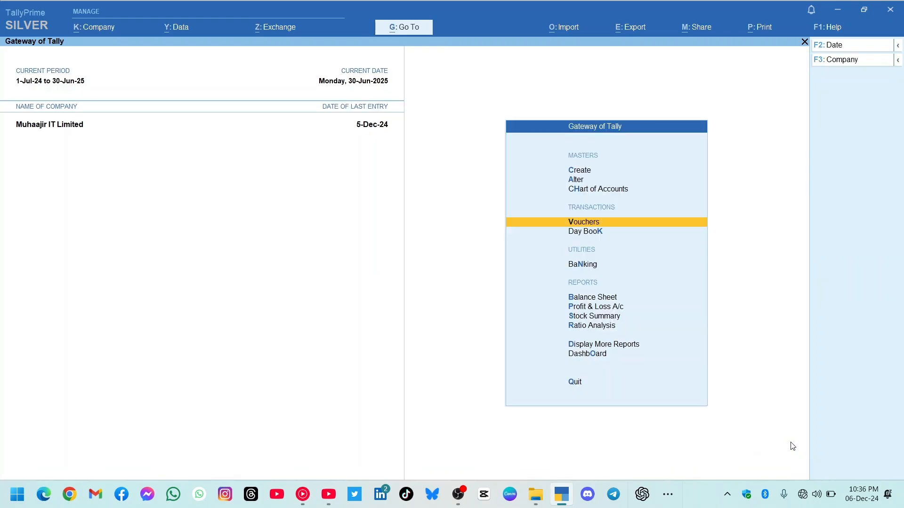
pyautogui.press('Return')
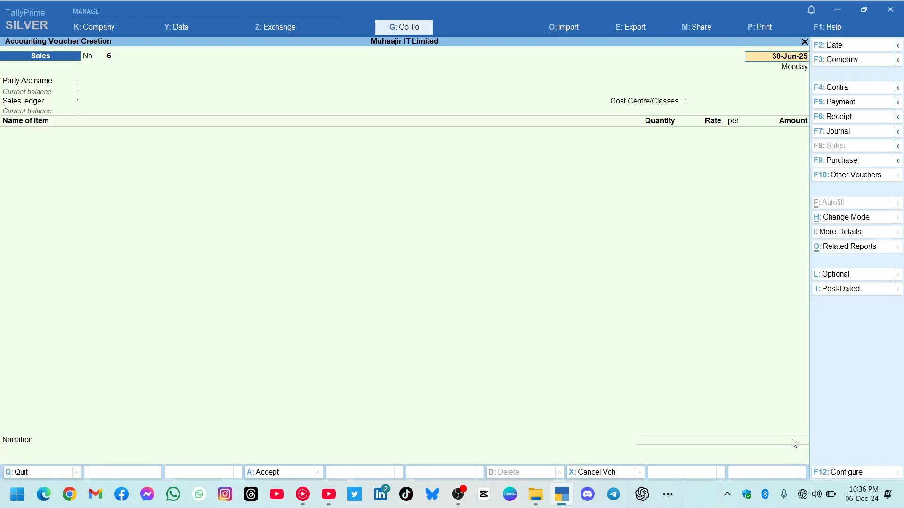
pyautogui.click(839, 117)
pyautogui.press('Return')
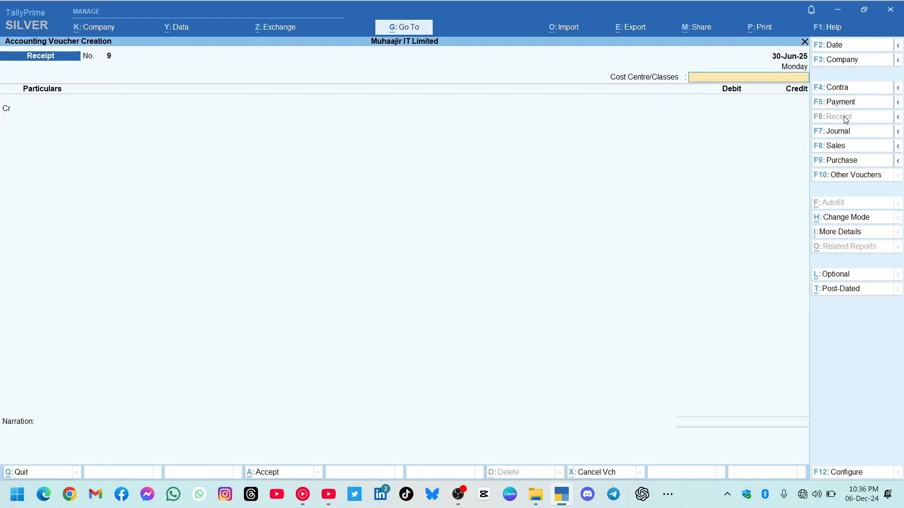
pyautogui.press('Return')
# Credit Abc Ltd with 5,00,000 in the receipt voucher.
pyautogui.write('ab')
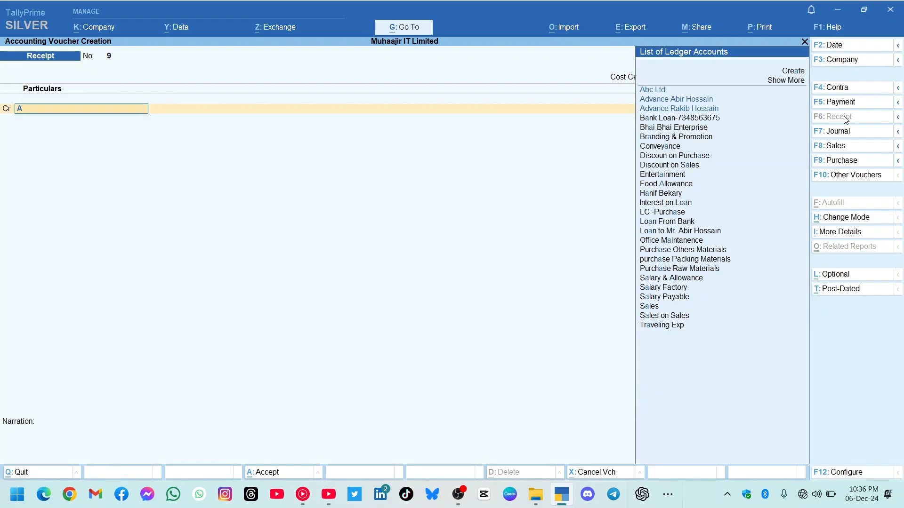
pyautogui.press('Return')
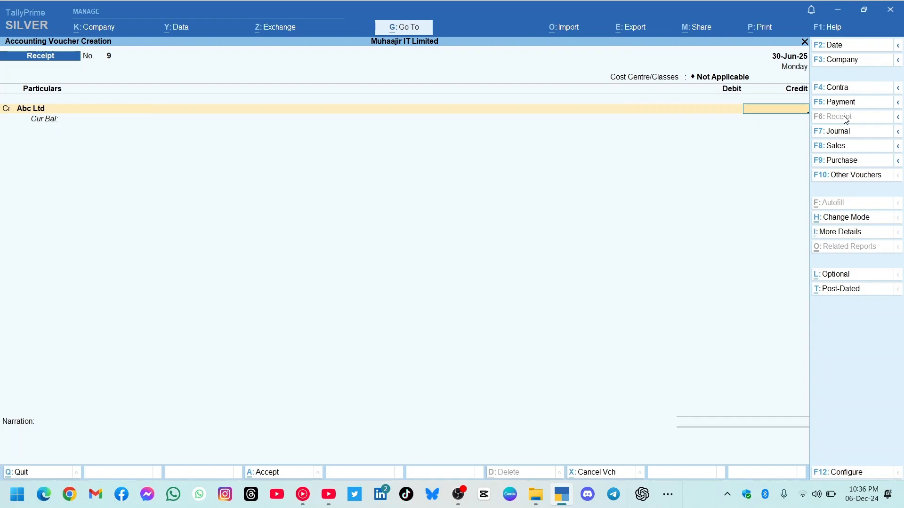
pyautogui.write('500000')
pyautogui.press('Return')
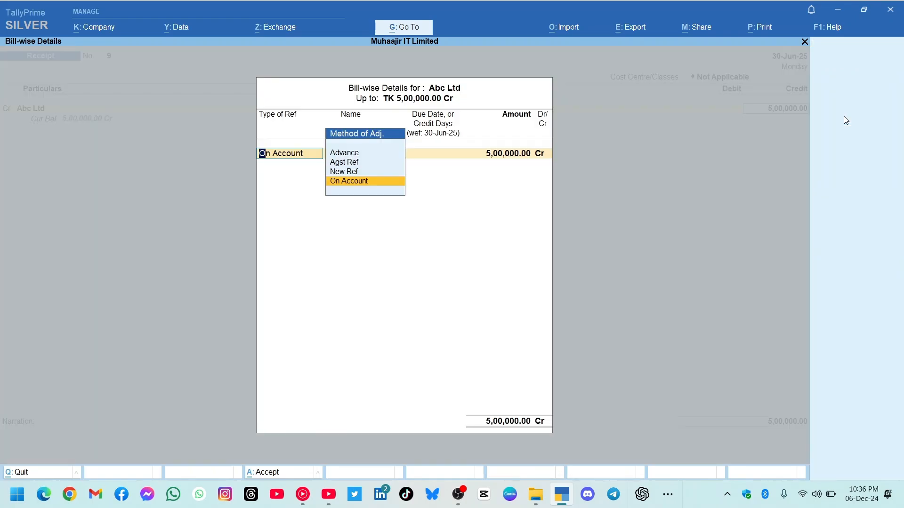
# Allocate Abc Ltd's 5,00,000 credit in the receipt voucher as On Account.
pyautogui.press('Return')
pyautogui.press('Return')
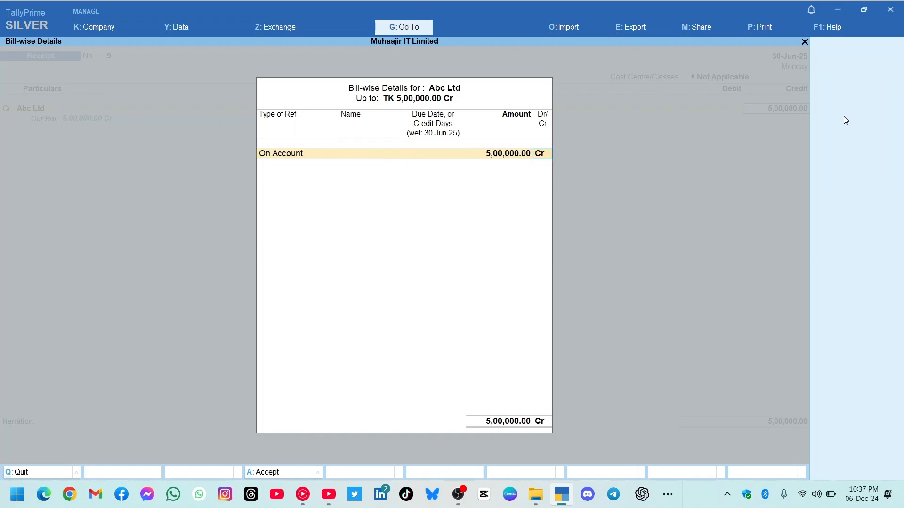
pyautogui.press('Return')
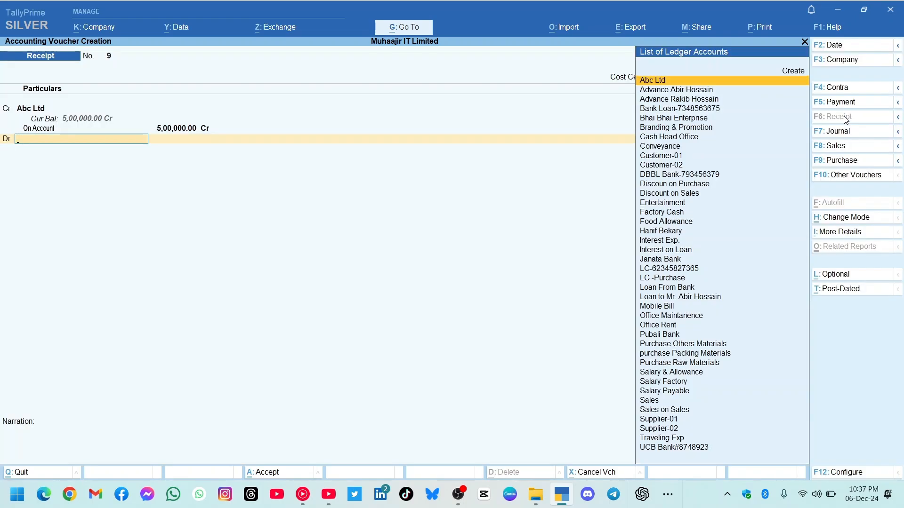
# Debit Cash Head Office with 5,00,000, save the receipt voucher without narration, and return to the Gateway of Tally.
pyautogui.write('Cas')
pyautogui.press('Return')
pyautogui.press('Return')
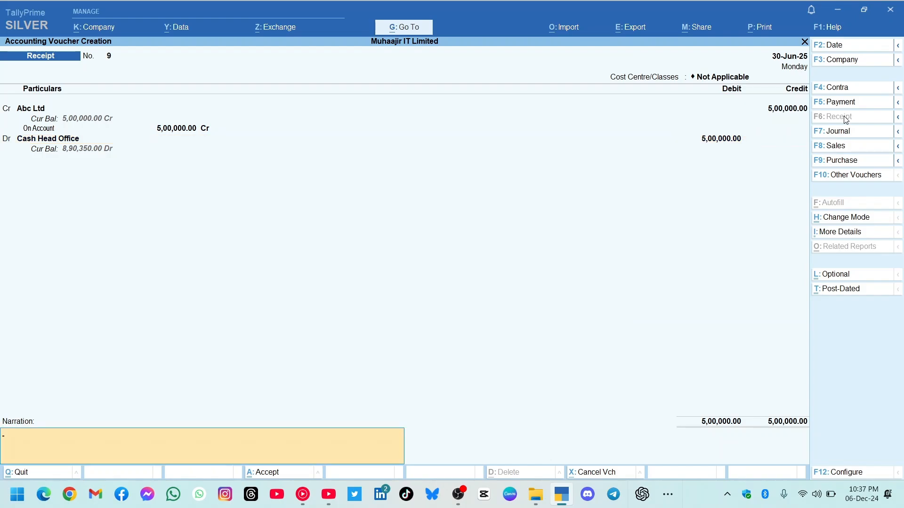
pyautogui.press('Return')
pyautogui.press('Return')
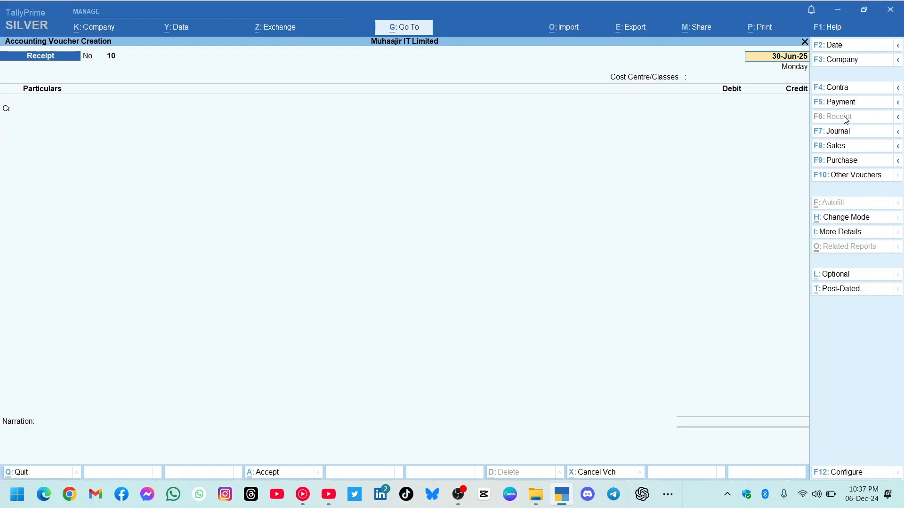
pyautogui.press('BackSpace')
pyautogui.press('Escape')
pyautogui.press('Return')
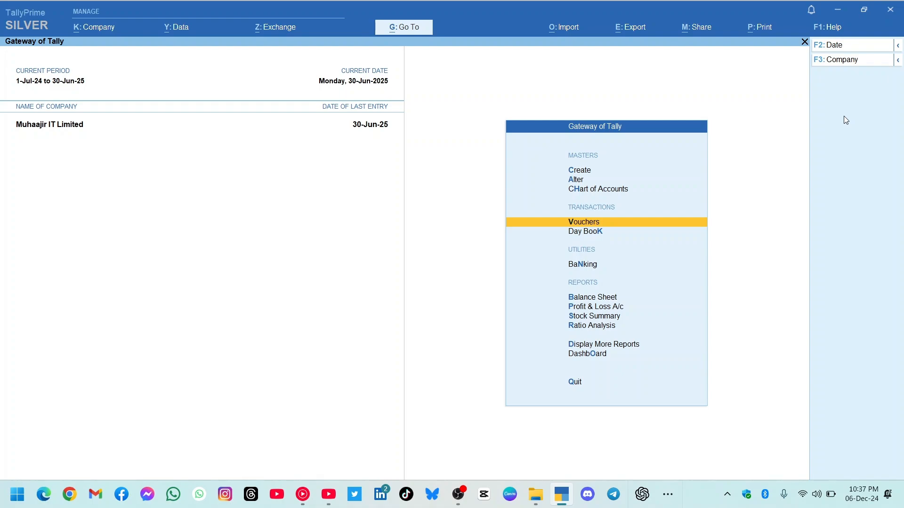
# Open the Optional Vouchers register from the exception reports.
pyautogui.press('Down')
pyautogui.press('Down')
pyautogui.press('Down')
pyautogui.press('Down')
pyautogui.press('Down')
pyautogui.press('Down')
pyautogui.press('Down')
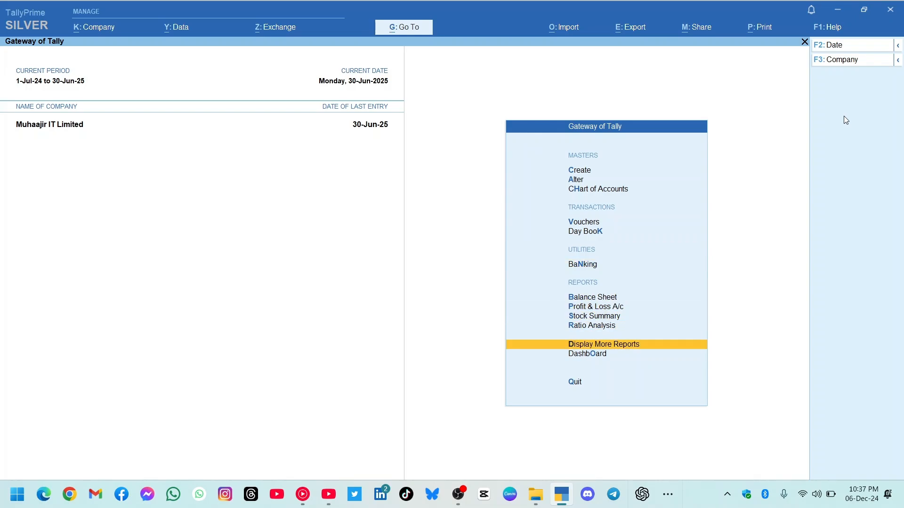
pyautogui.press('Return')
pyautogui.press('Down')
pyautogui.press('Down')
pyautogui.press('Down')
pyautogui.press('Down')
pyautogui.press('Down')
pyautogui.press('Down')
pyautogui.press('Down')
pyautogui.press('Down')
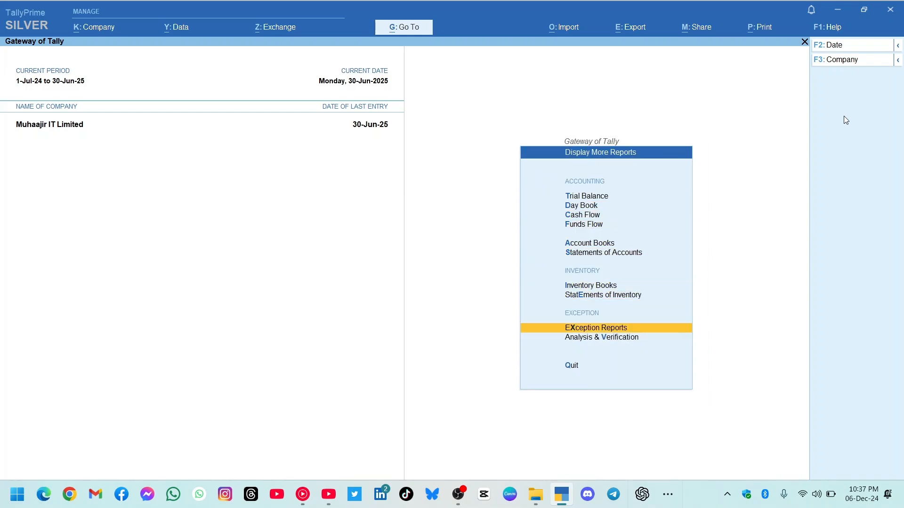
pyautogui.press('Down')
pyautogui.press('Up')
pyautogui.press('Return')
pyautogui.press('Down')
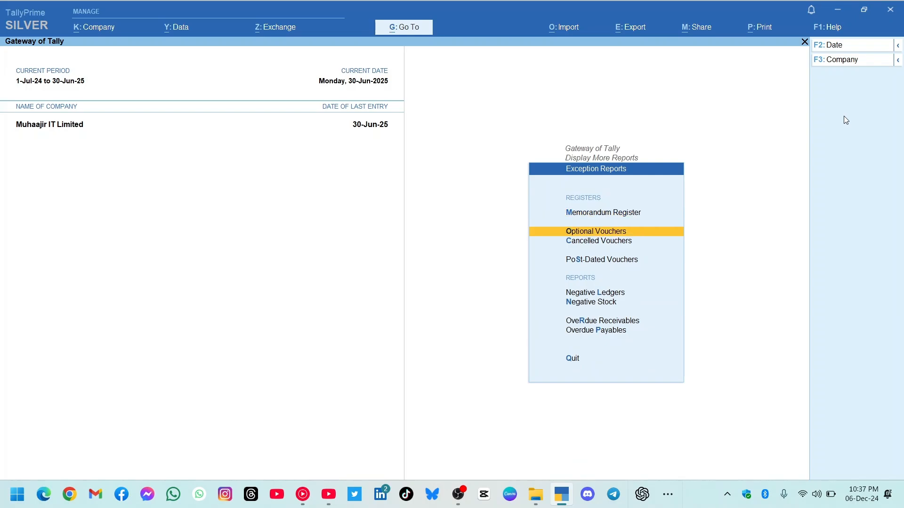
pyautogui.press('Return')
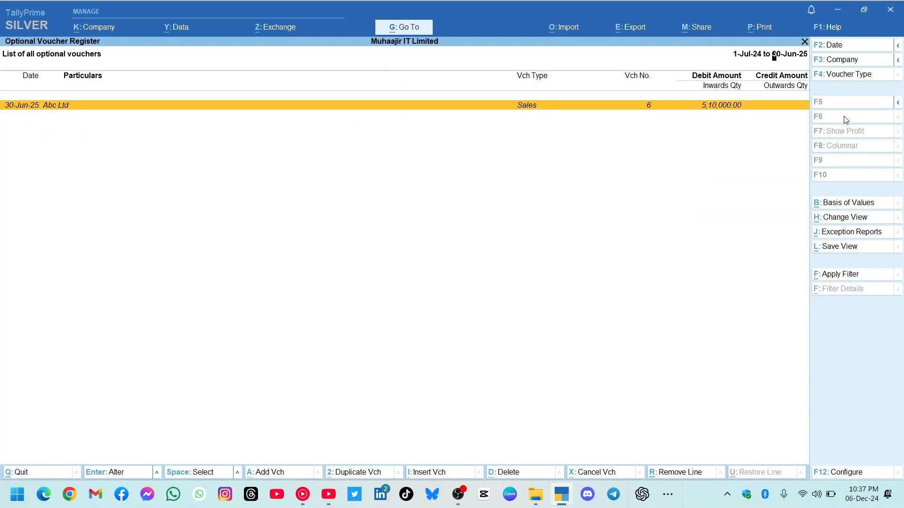
# Convert Abc Ltd's optional post-dated sales voucher to regular and current, save it, and return to the Gateway of Tally.
pyautogui.press('Return')
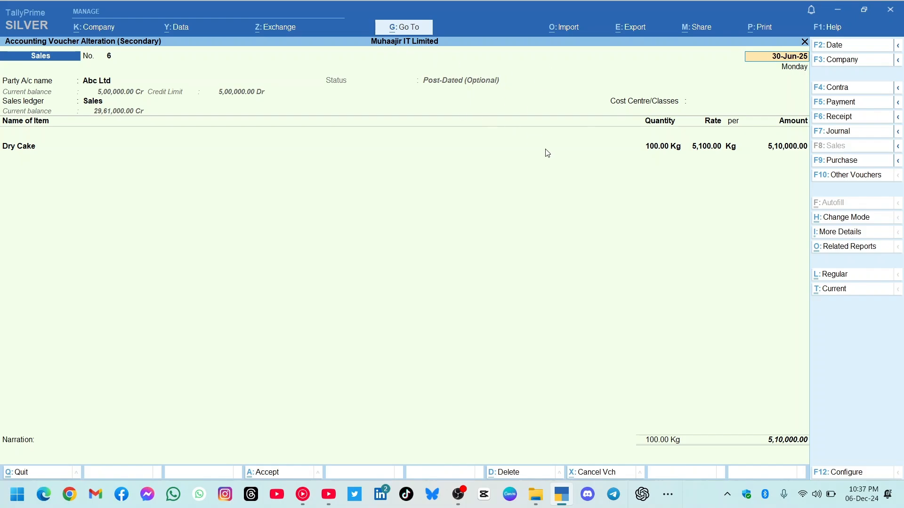
pyautogui.click(834, 275)
pyautogui.click(835, 290)
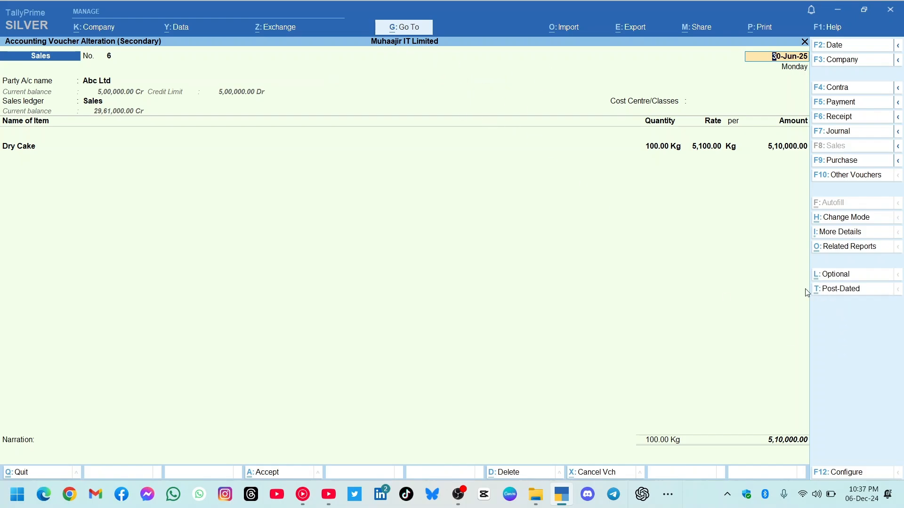
pyautogui.click(291, 474)
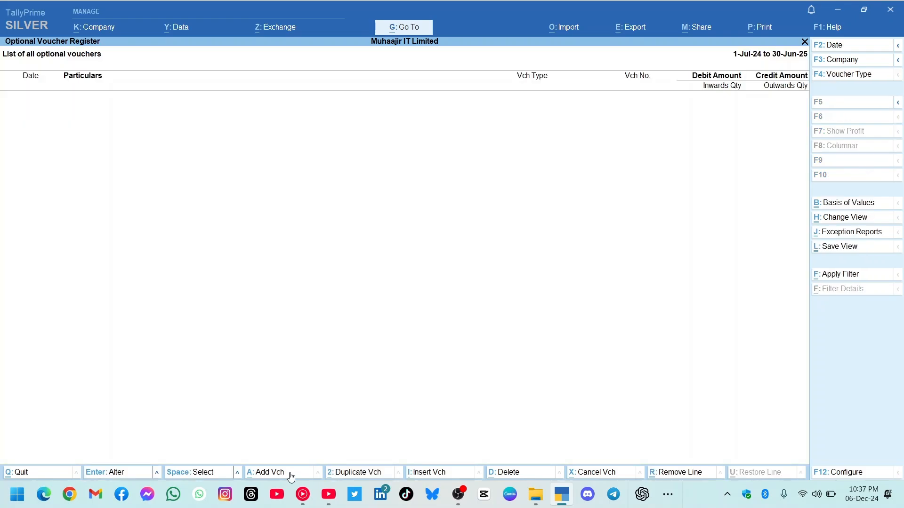
pyautogui.press('Escape')
pyautogui.press('Escape')
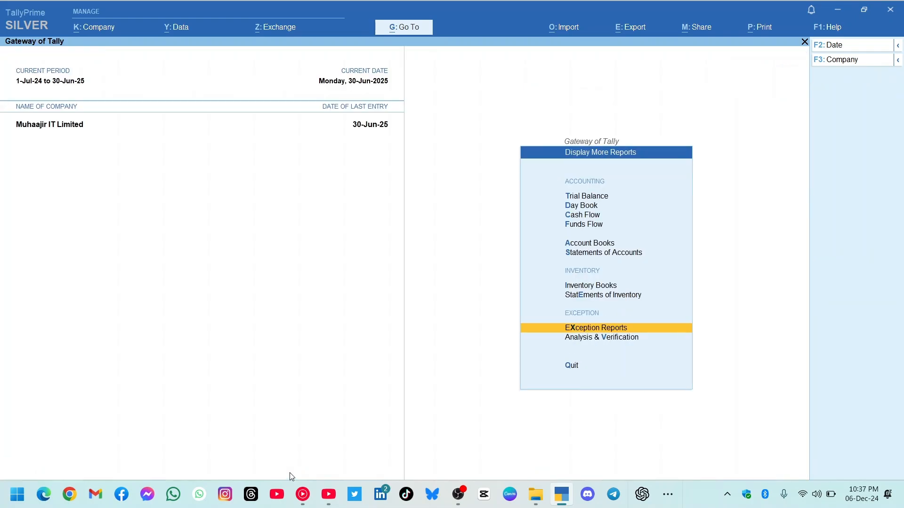
pyautogui.press('Escape')
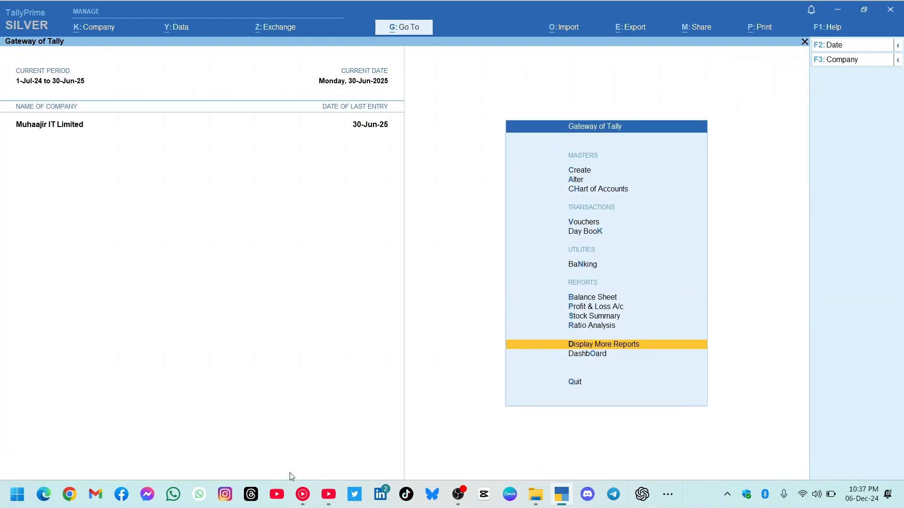